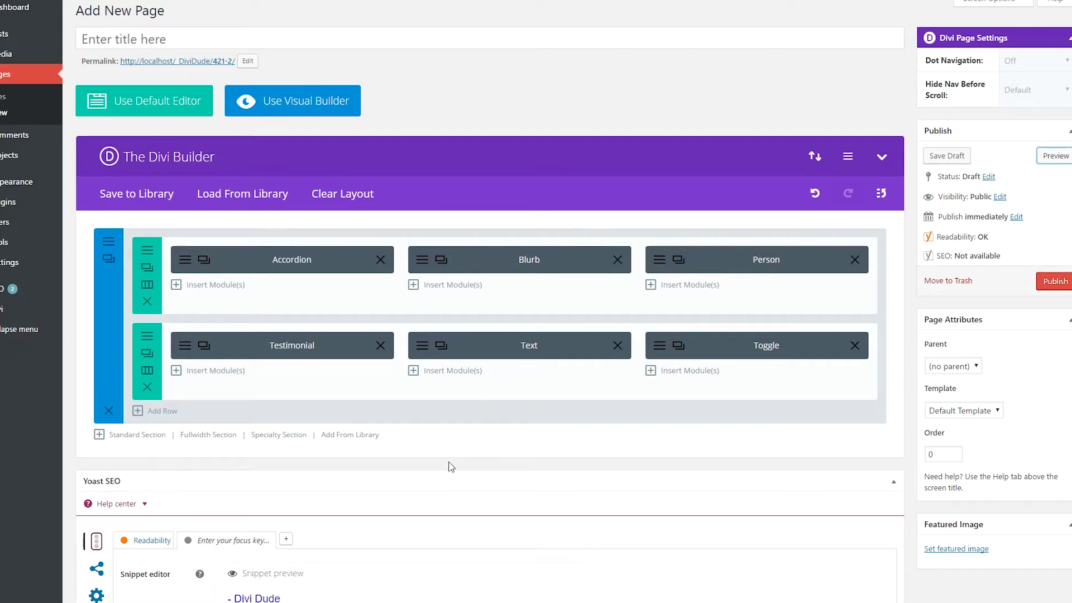
Add a single-column row below the existing rows and insert a Button module into it
click(167, 412)
click(398, 179)
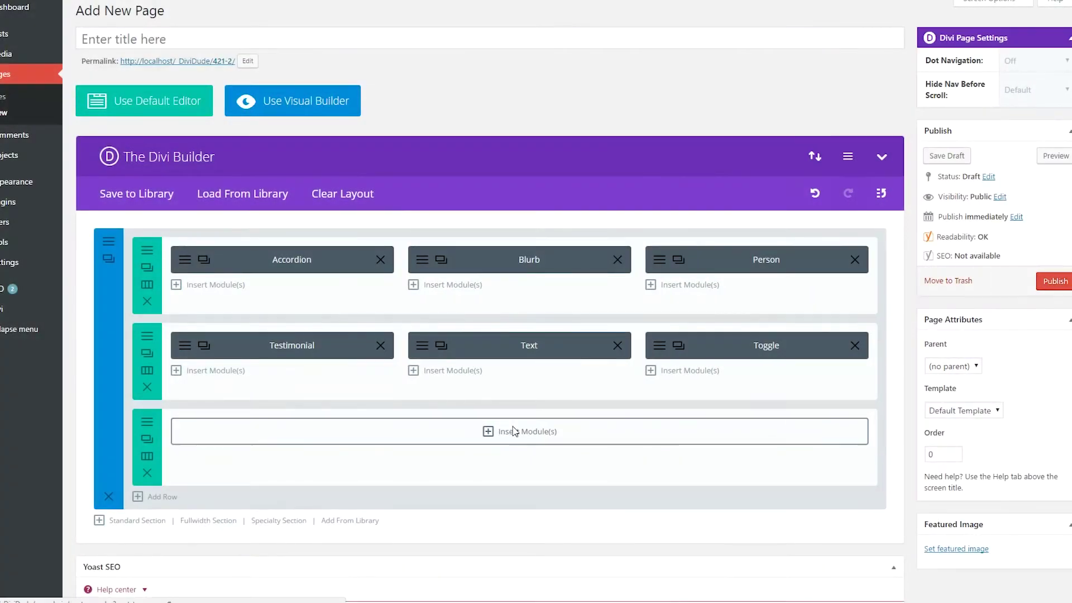
click(497, 431)
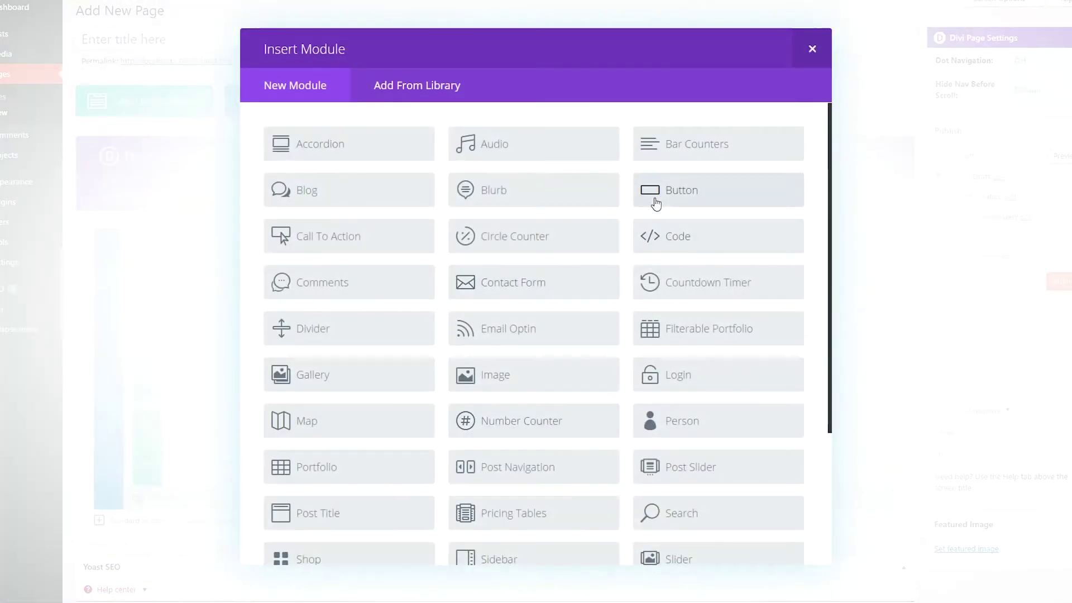
click(657, 204)
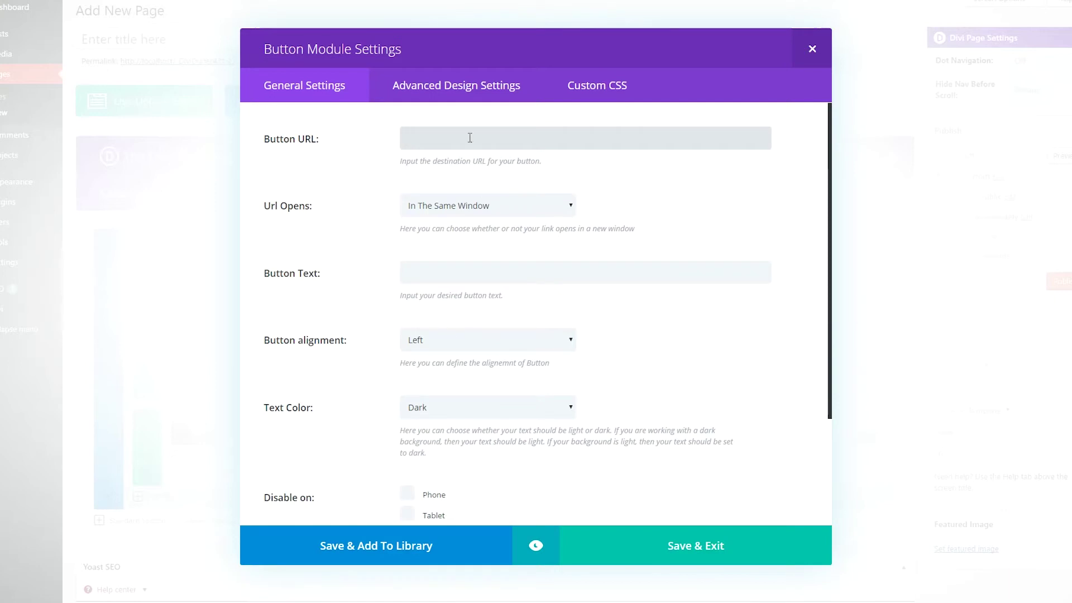
Give the Button module the URL # and the text Button, and save it
click(448, 271)
text(Button)
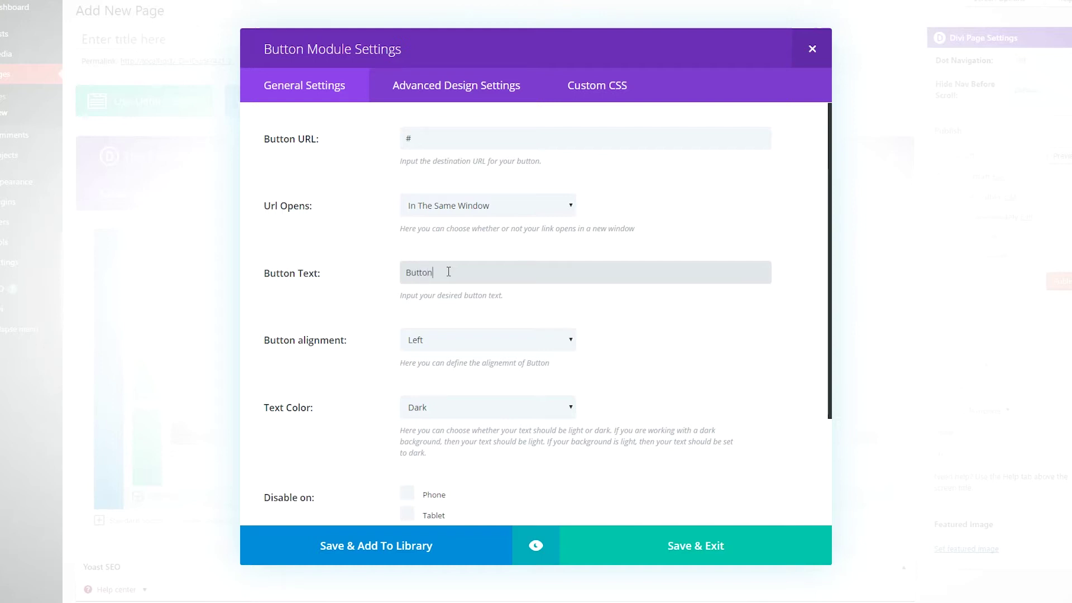
click(710, 567)
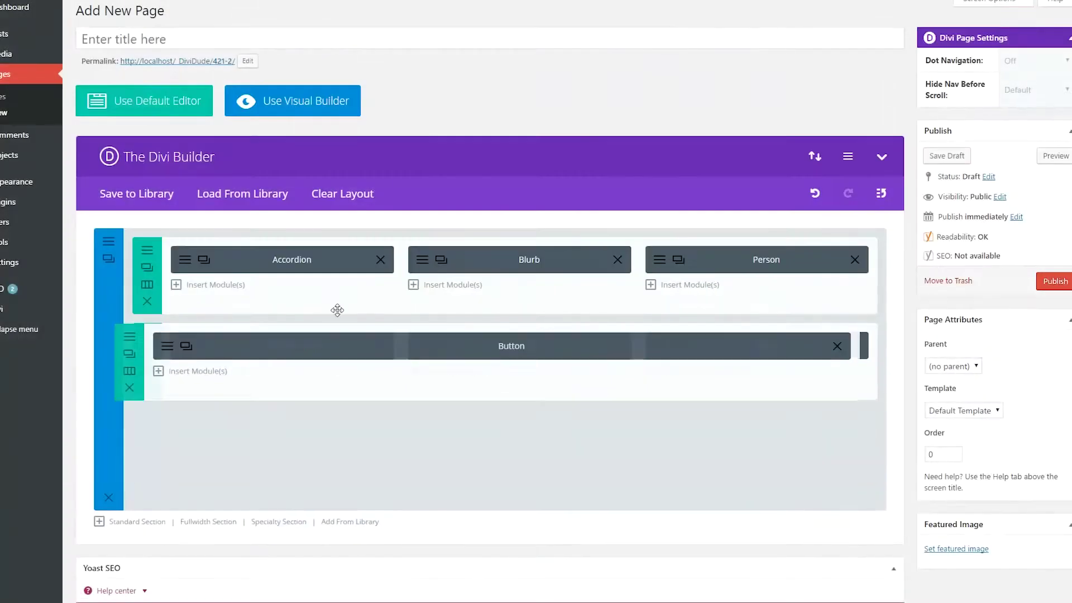
Move the Button row above the Accordion row and preview the page
drag(338, 309, 366, 267)
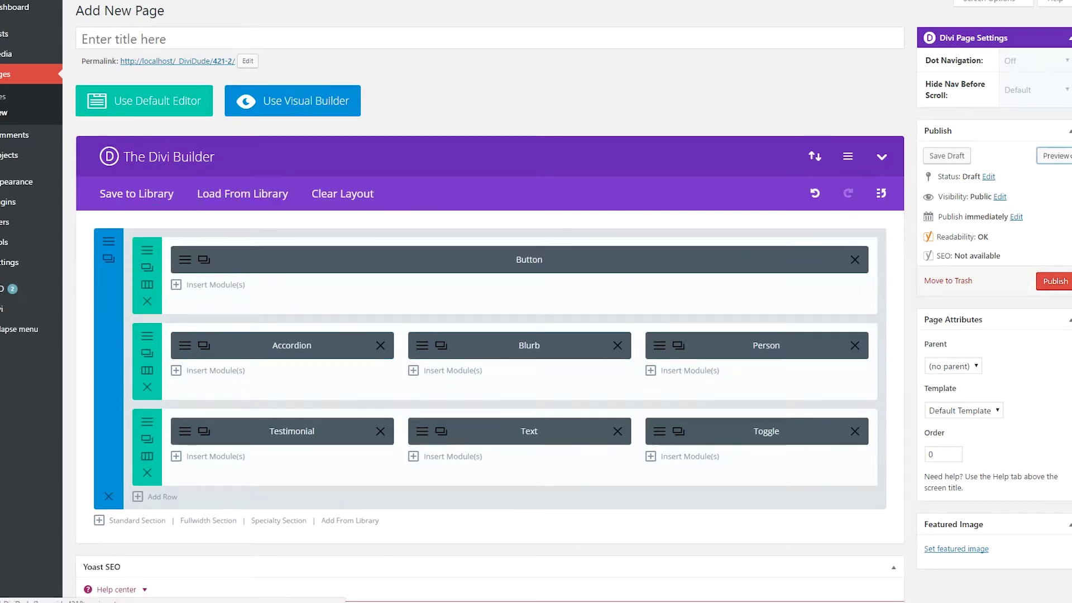
click(1055, 156)
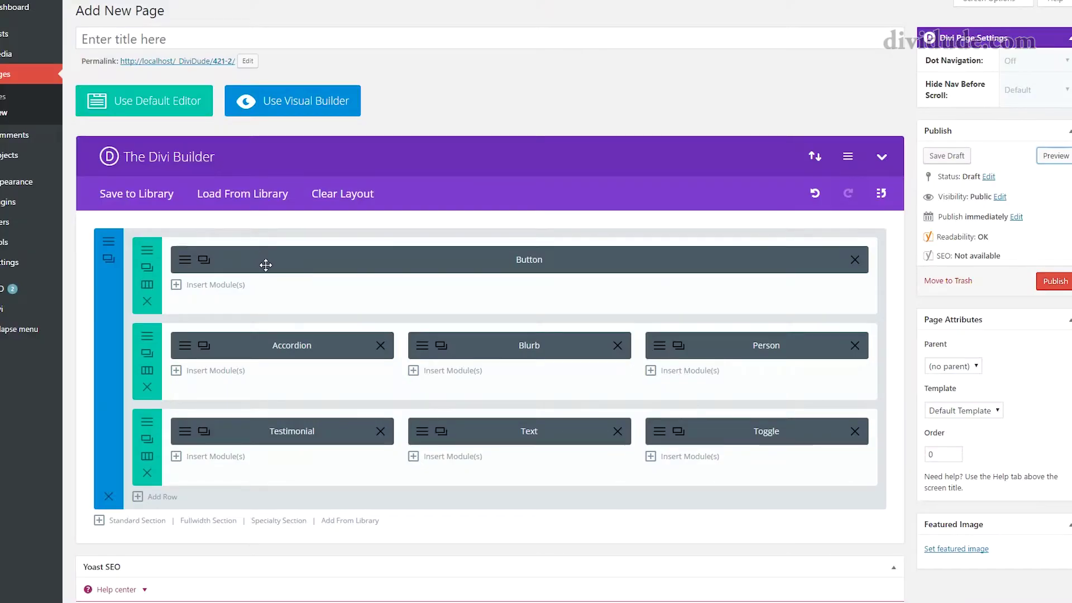
Move the Button module beneath the Person module in the third column and preview the page
drag(266, 264, 431, 377)
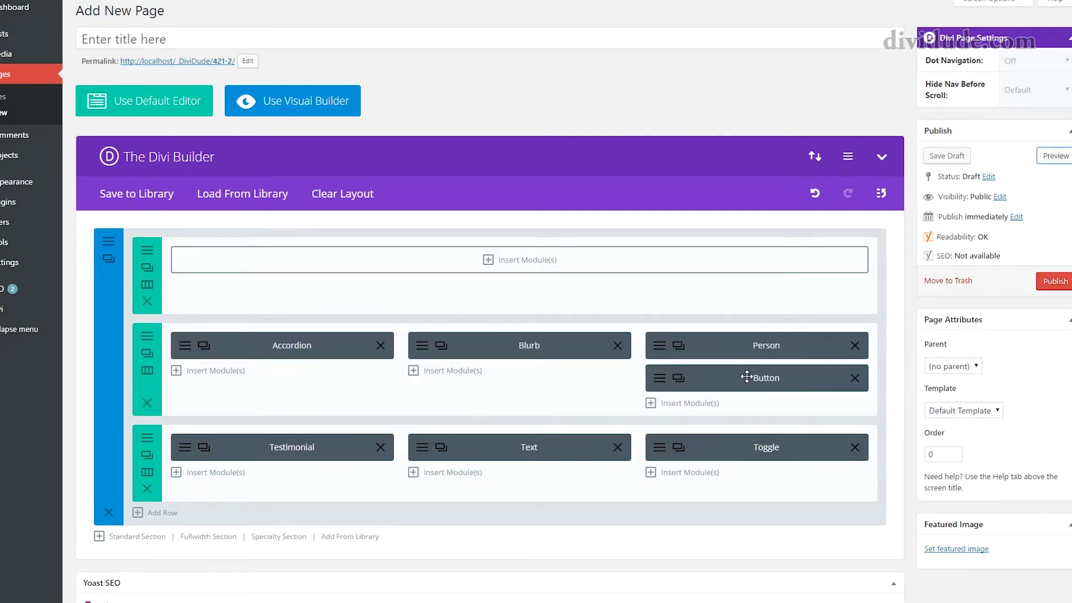
click(1050, 156)
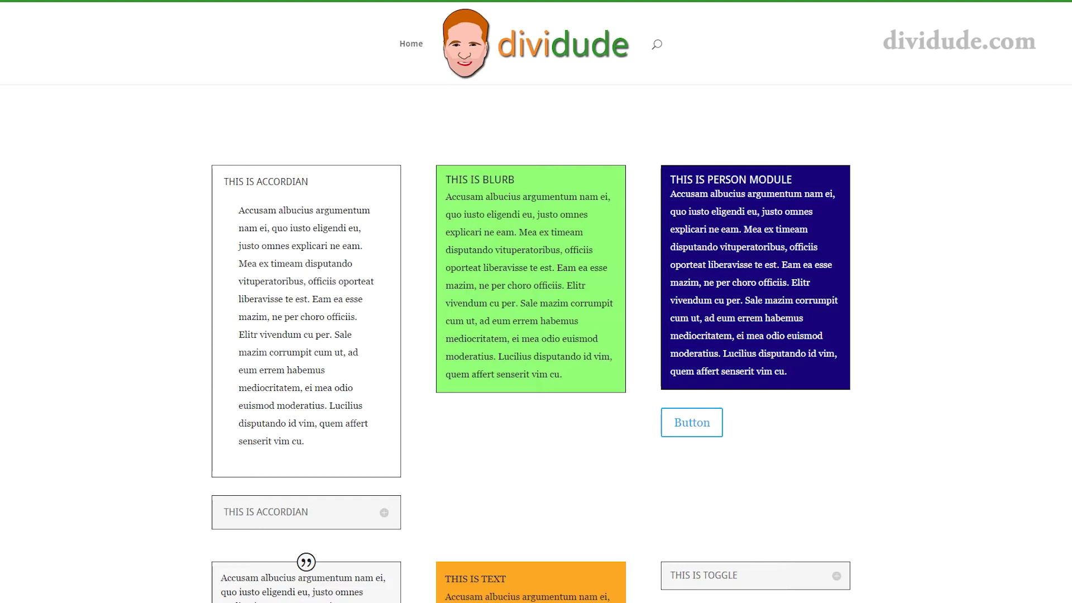
Inspect the button on the previewed page and copy its link element from the HTML source
right_click(701, 426)
click(736, 519)
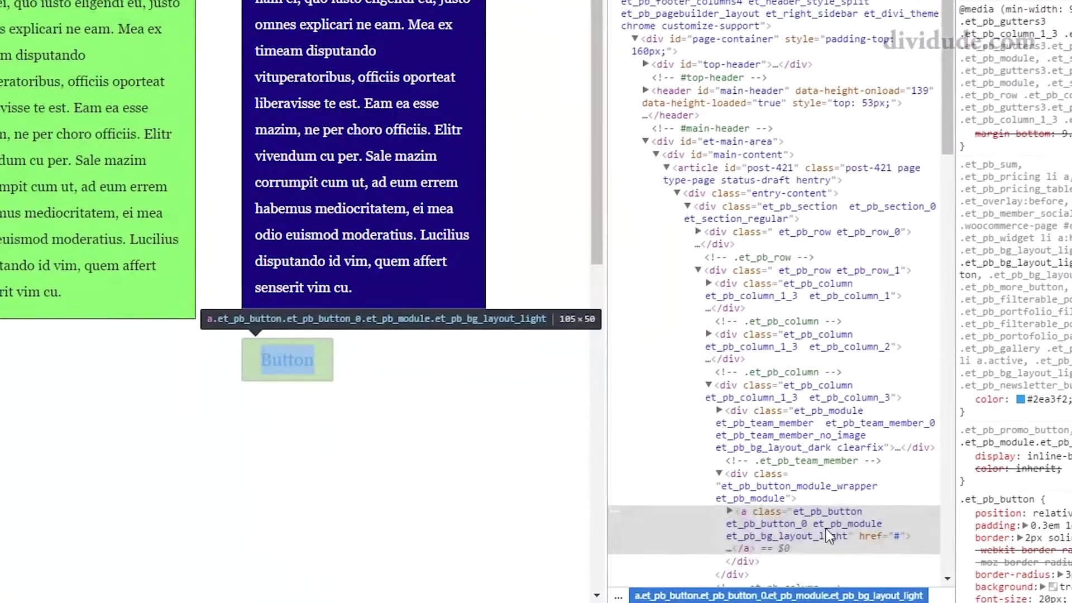
right_click(828, 513)
mouse_move(926, 265)
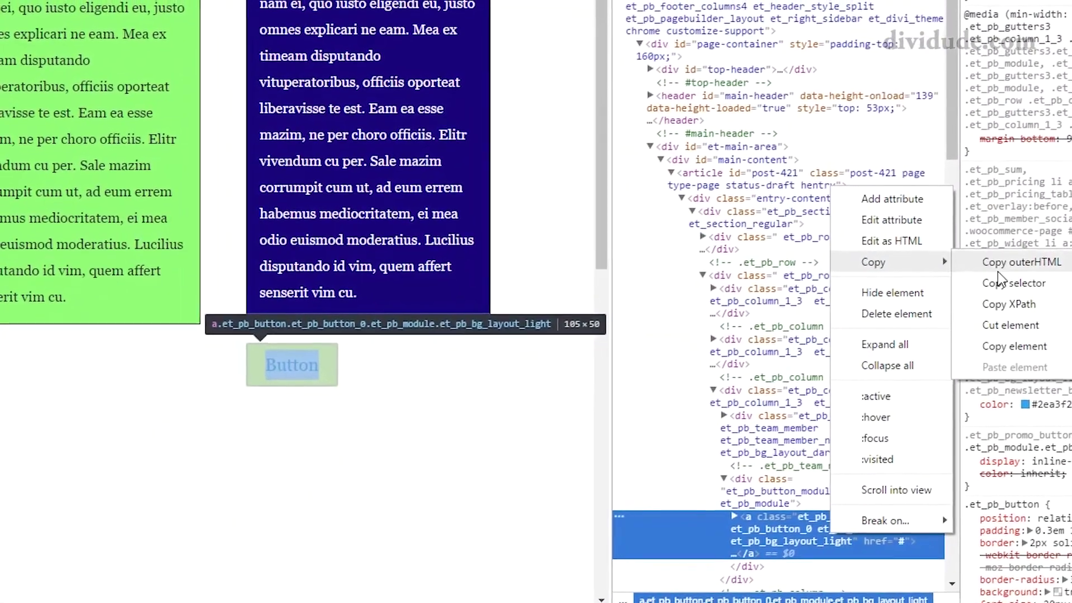
click(1006, 343)
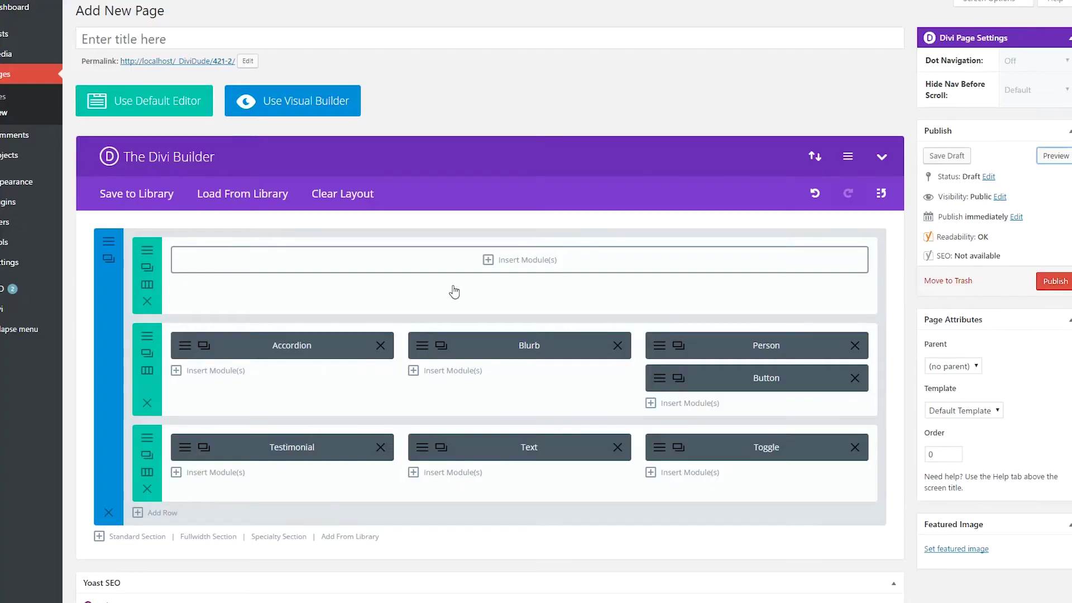
Delete the Button module under Person and the empty row above the Accordion row
click(855, 380)
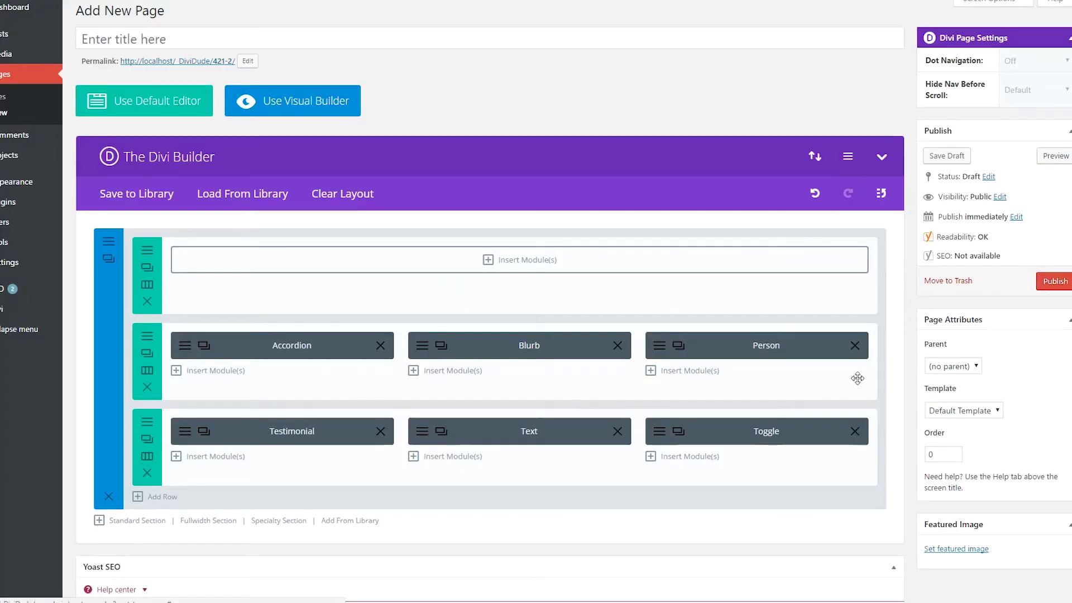
click(147, 302)
Paste the copied button HTML on a new line below the first accordion item's text, then save the module and preview the page
click(186, 260)
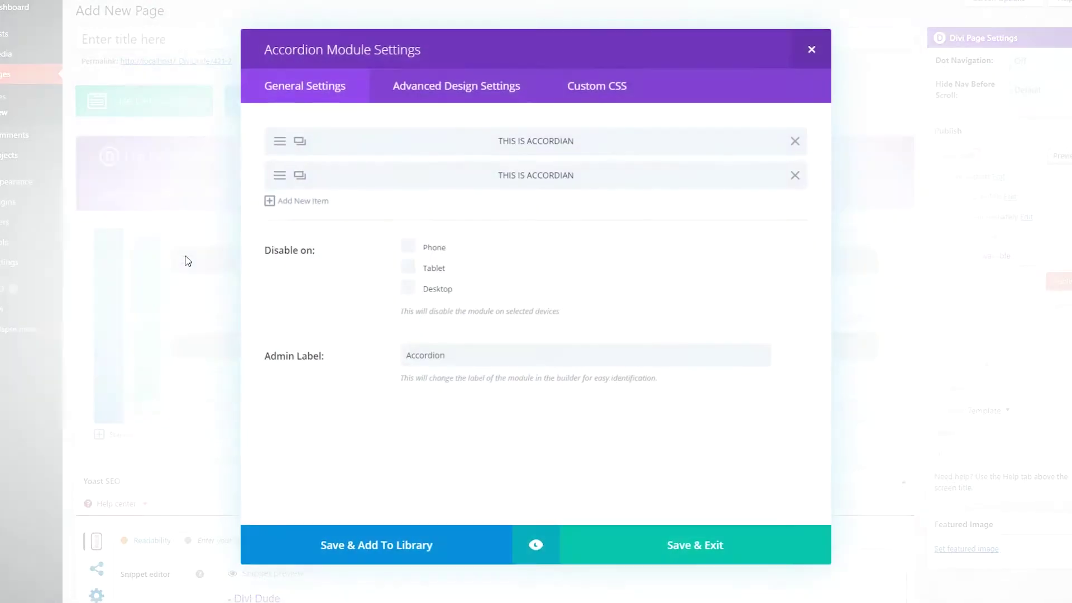
click(280, 140)
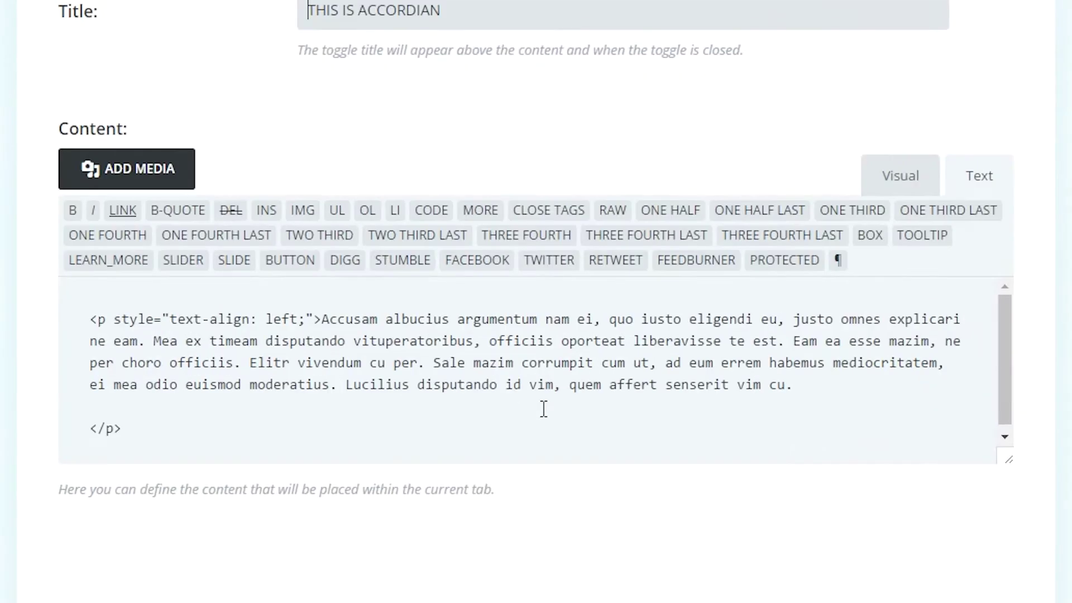
click(911, 190)
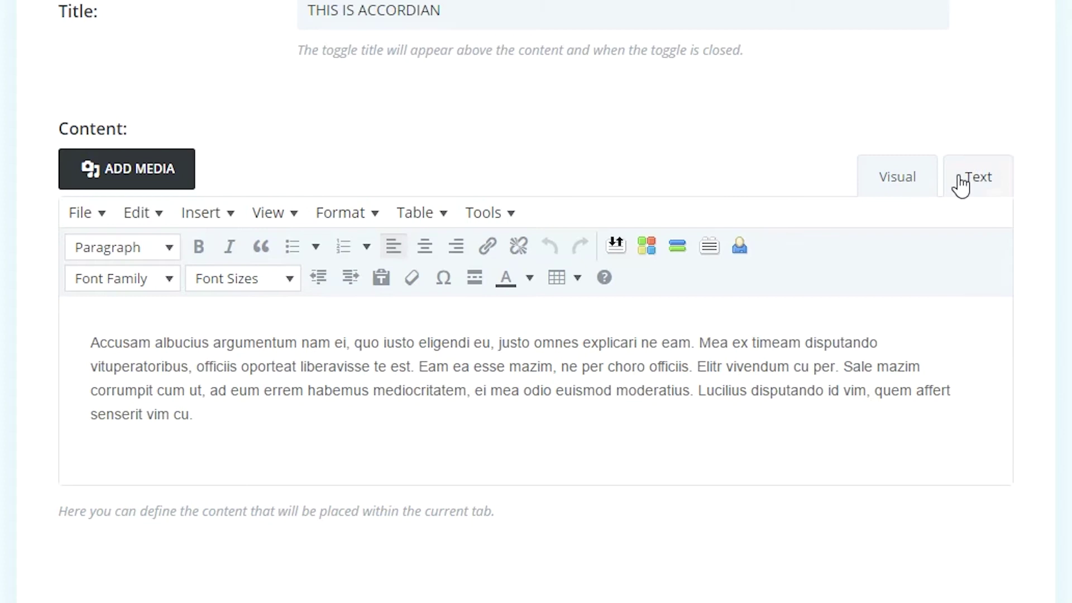
click(960, 182)
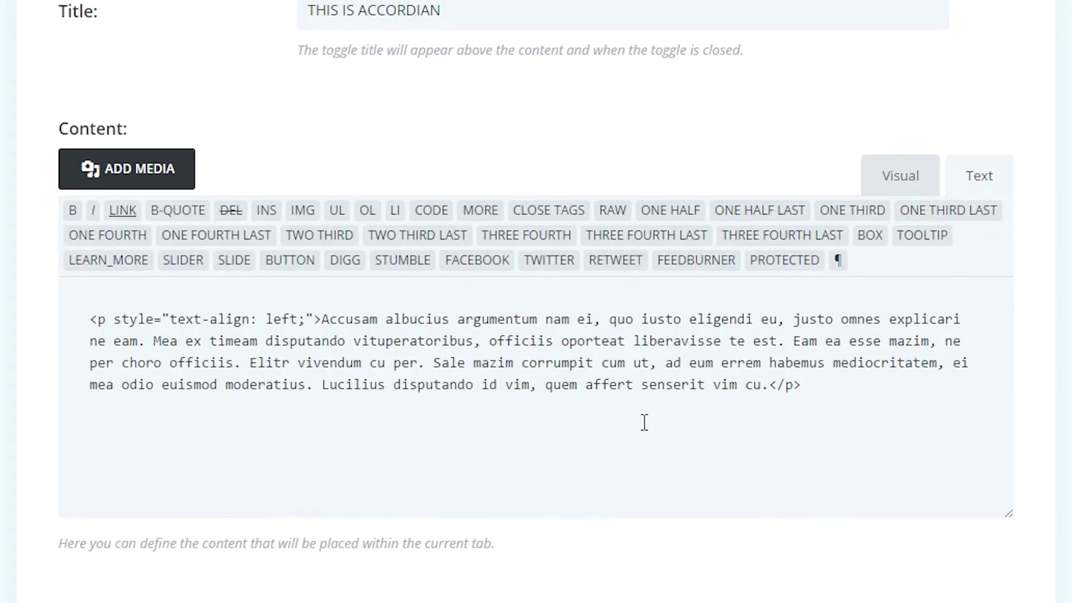
drag(774, 387, 858, 389)
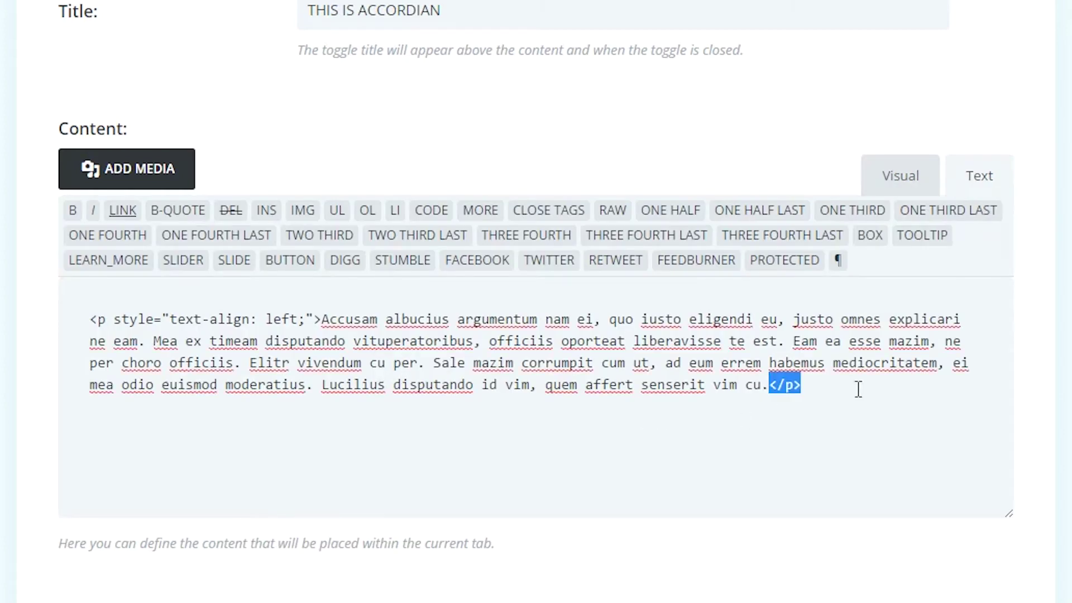
key(Return)
key(Return)
text(<a class="et_pb_button  et_pb_button_0 et_pb_module et_pb_bg_layout_light" href="#">Button</a>)
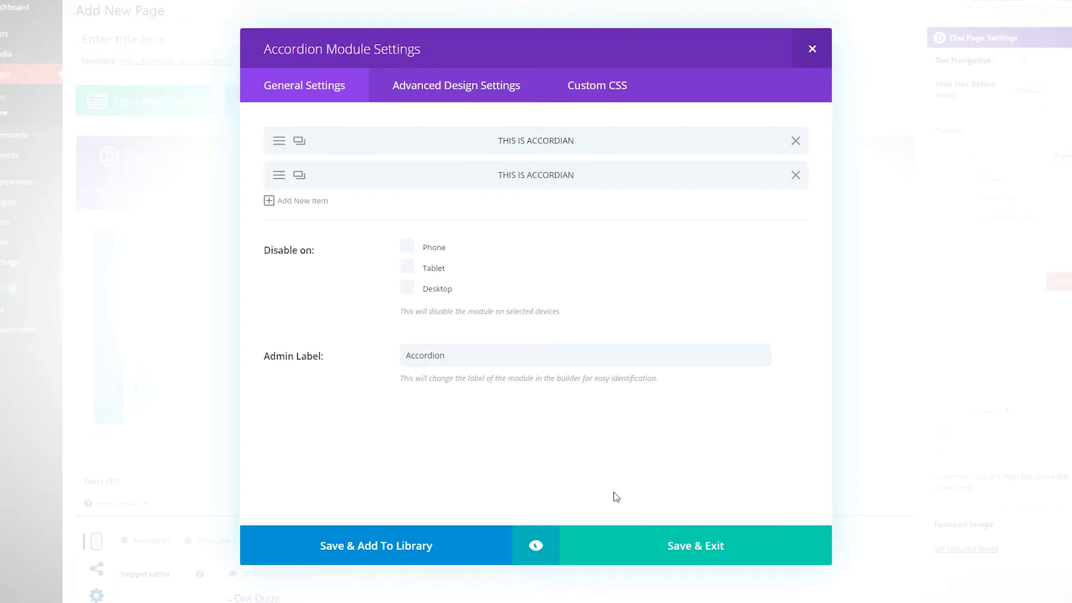
click(680, 546)
click(1052, 159)
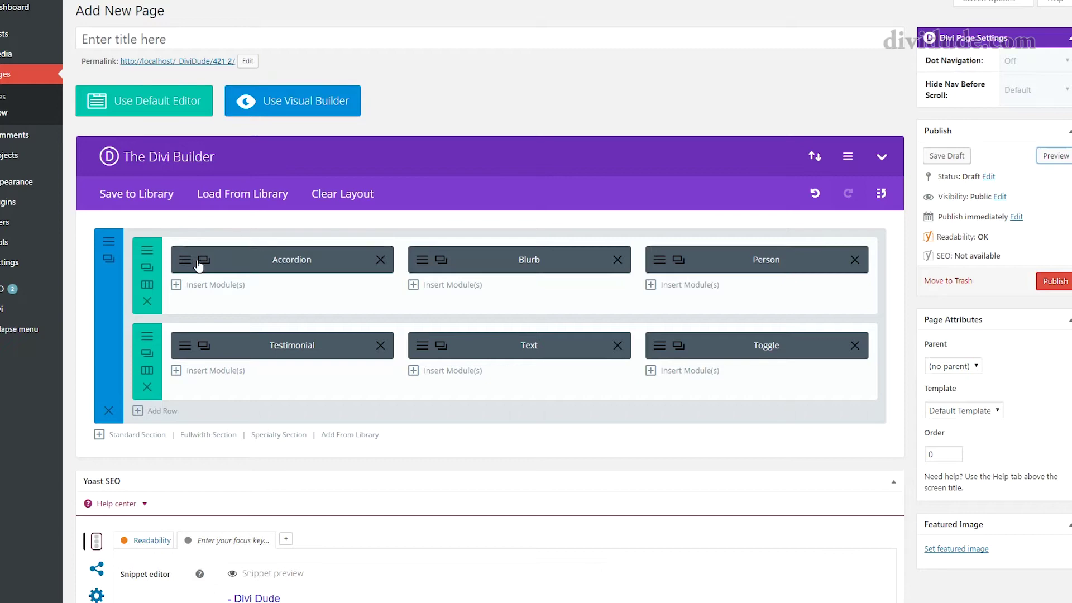
Center the Button link in the content of the first accordion item
click(189, 259)
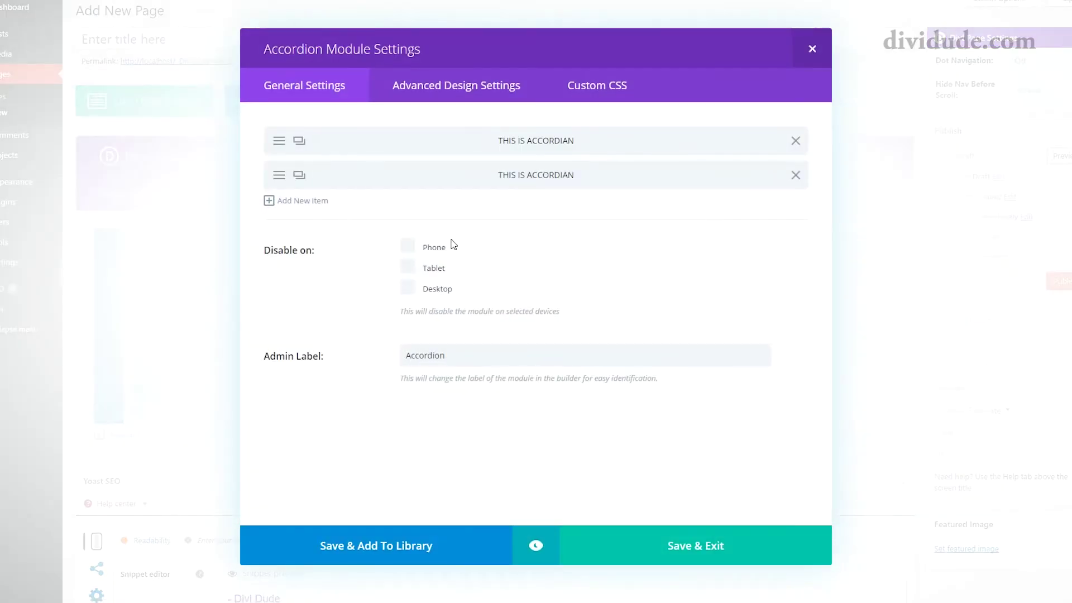
click(279, 145)
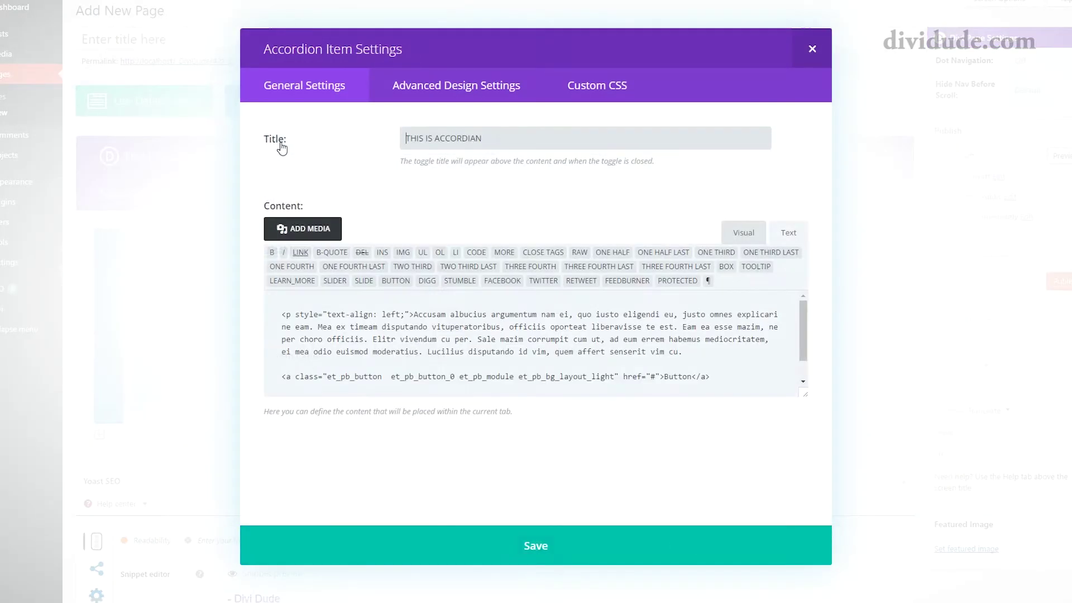
click(745, 235)
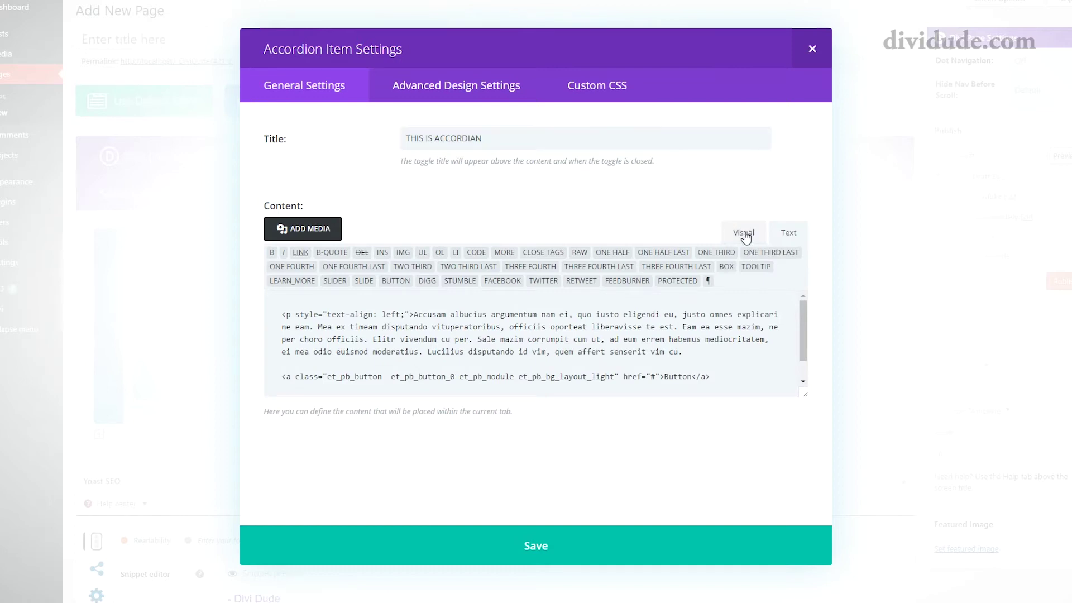
click(295, 398)
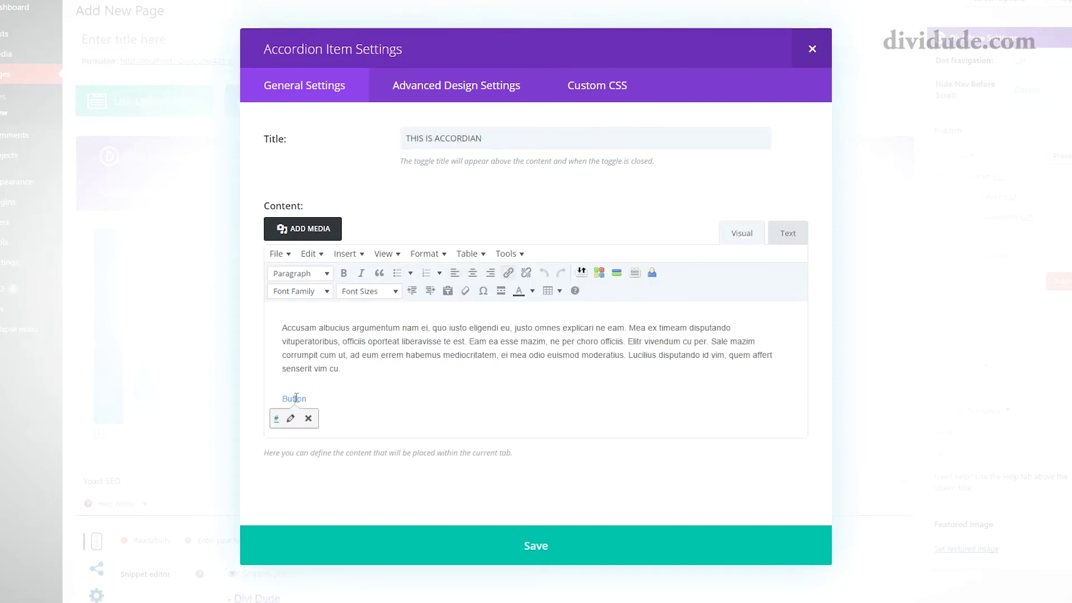
click(472, 274)
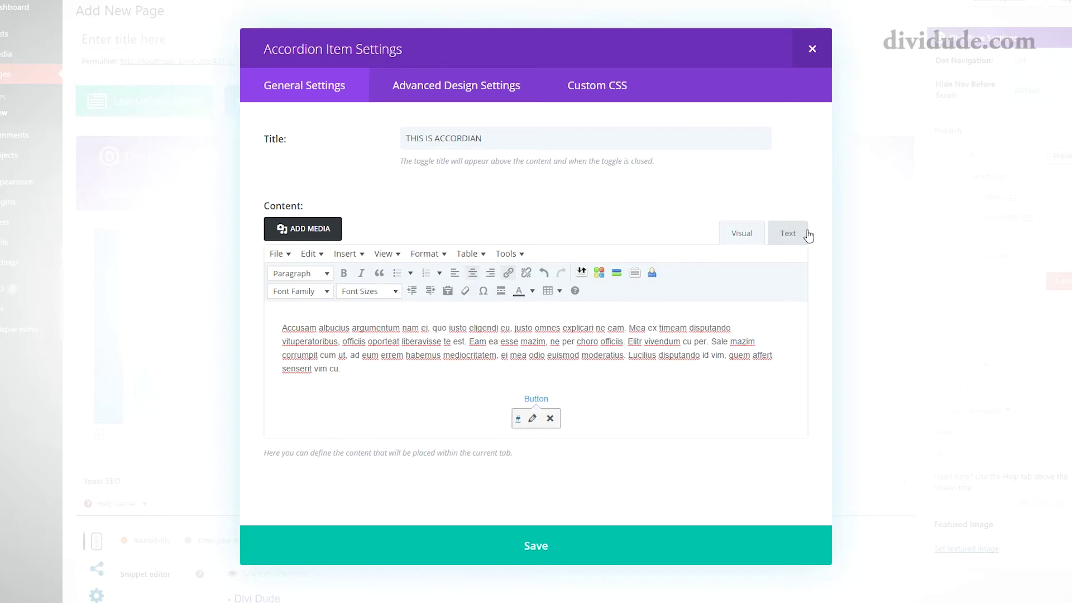
Copy the centered button's paragraph code from the first accordion item and paste it after the second item's text
click(790, 239)
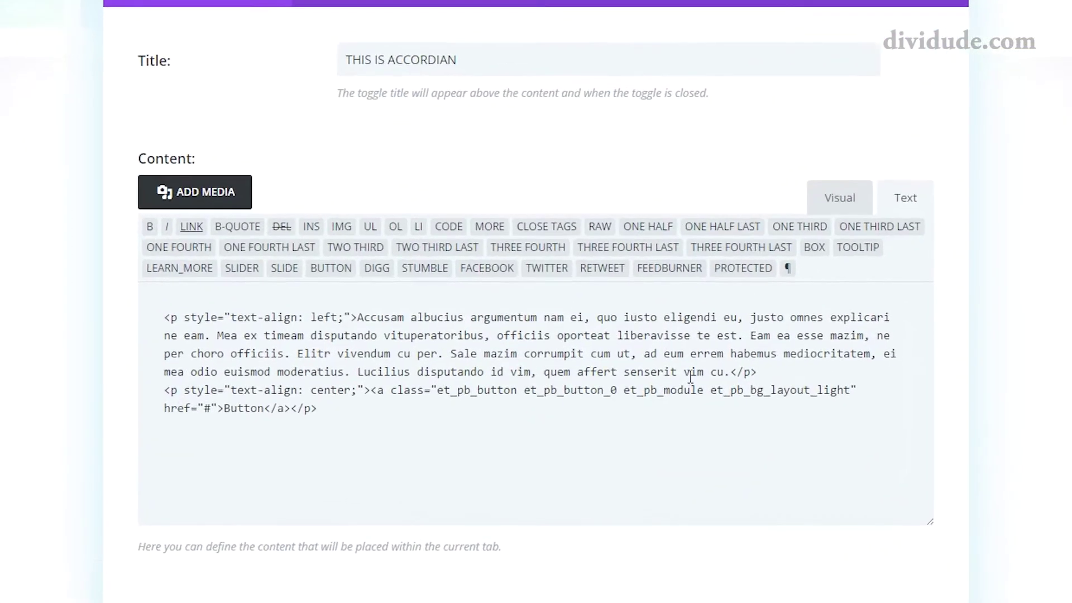
drag(121, 399, 345, 407)
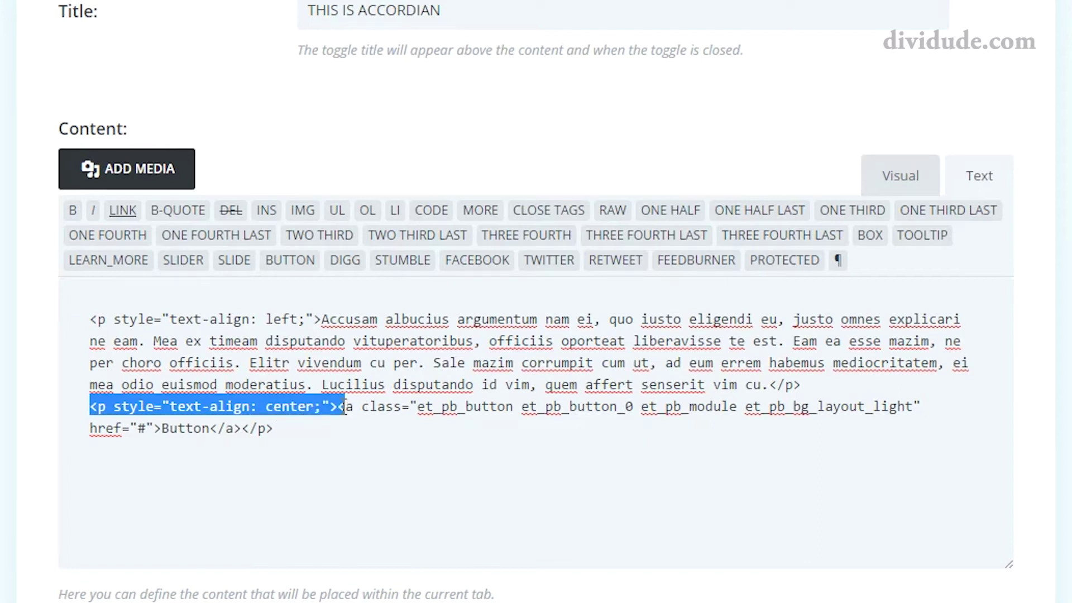
drag(311, 442, 2, 406)
key(ctrl+c)
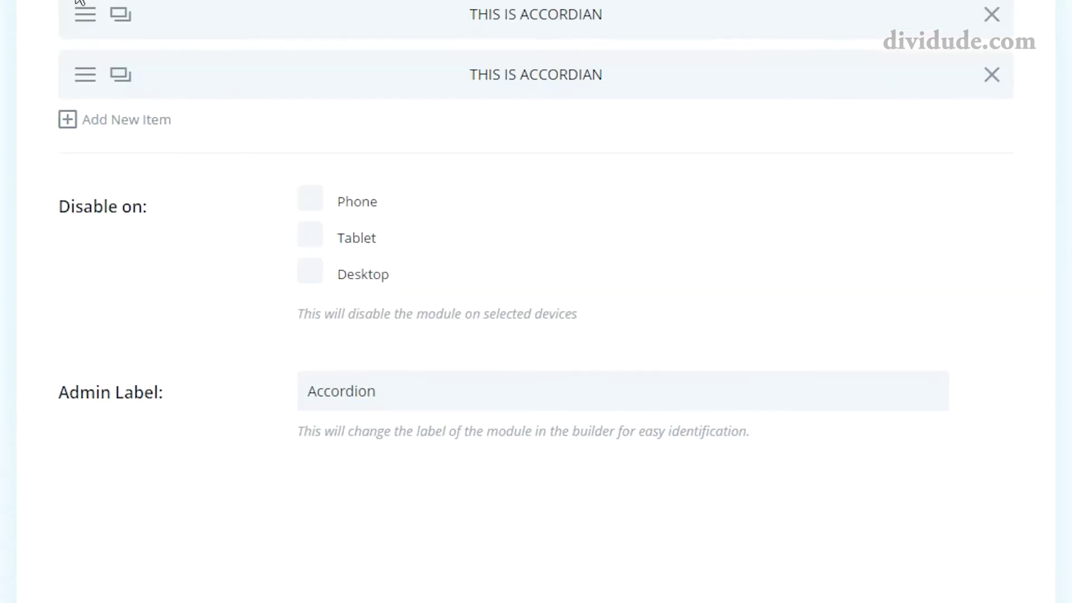
click(83, 77)
click(648, 394)
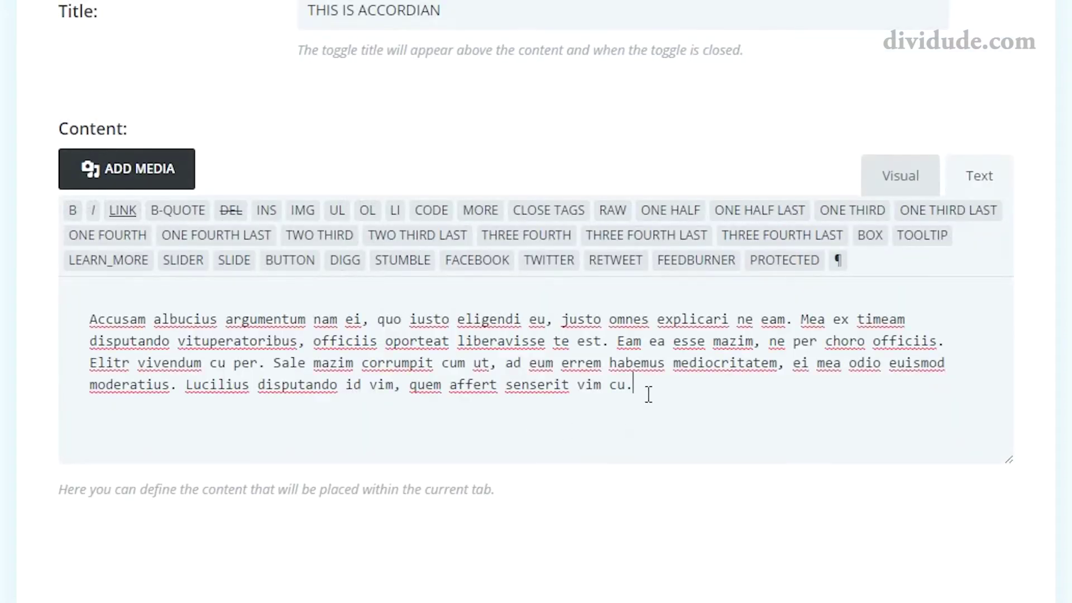
key(ctrl+v)
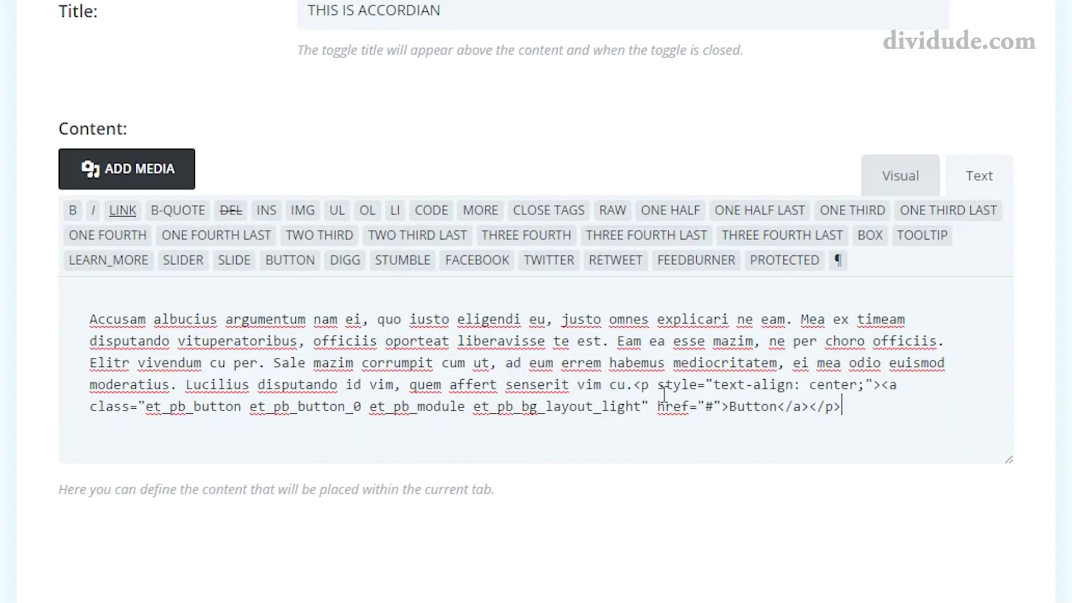
drag(730, 403, 779, 404)
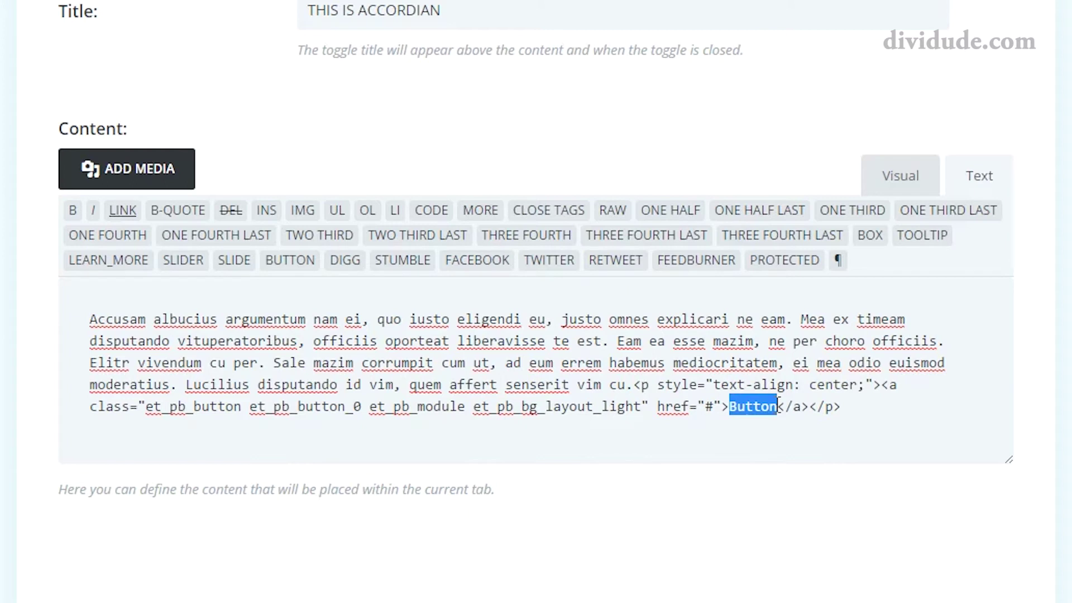
text(Go)
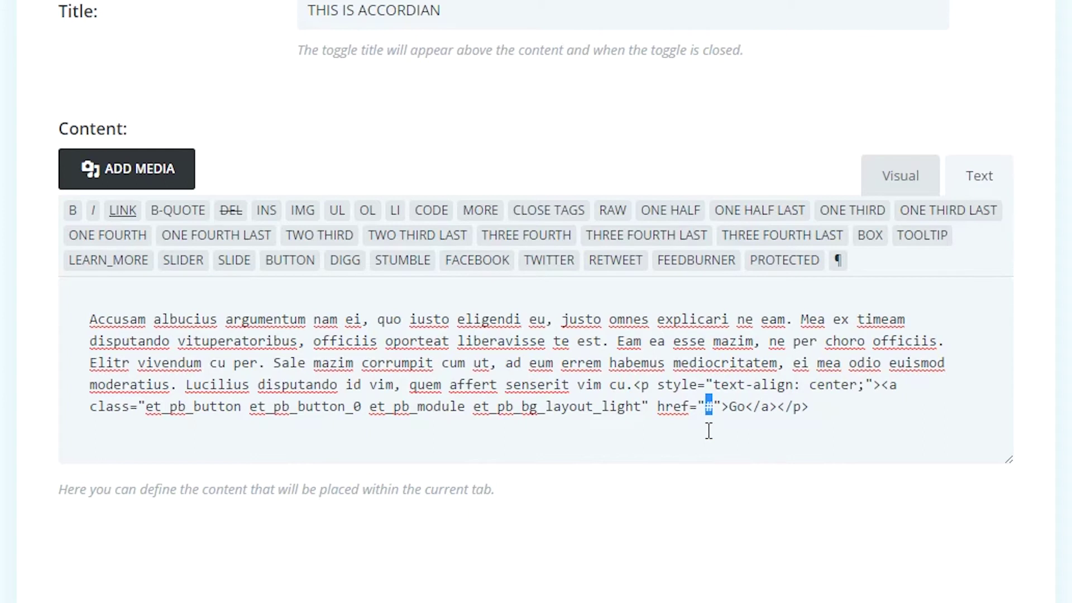
text(ttp://www)
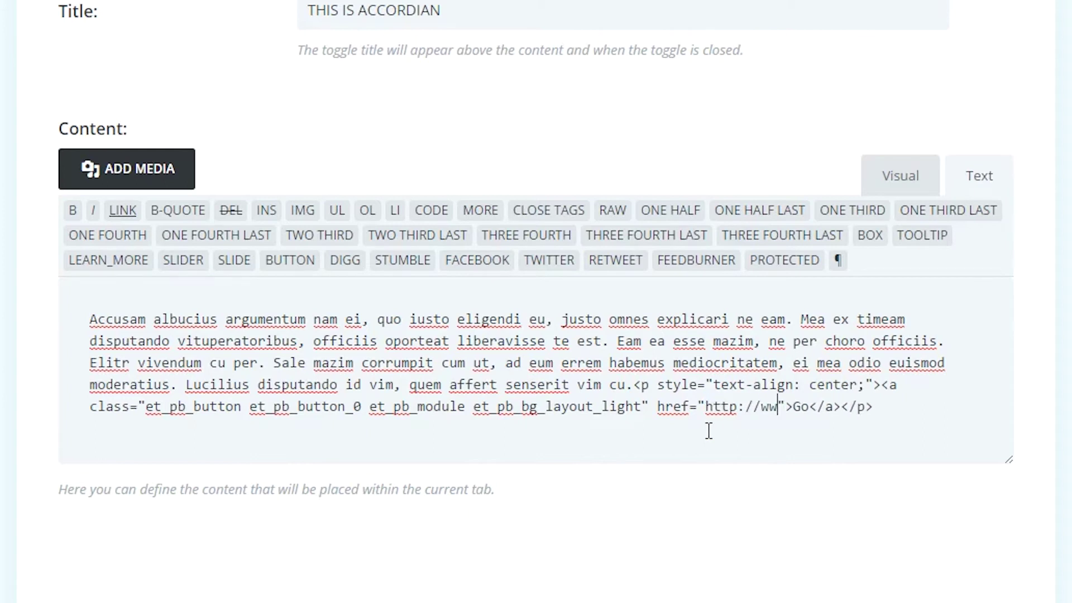
text(.dividu)
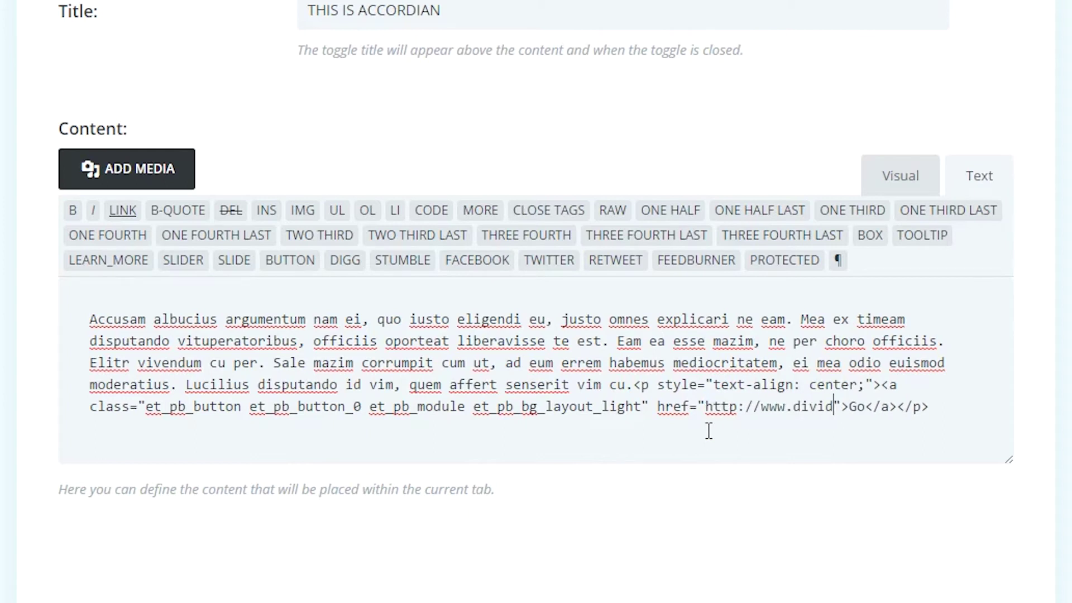
text(de.com)
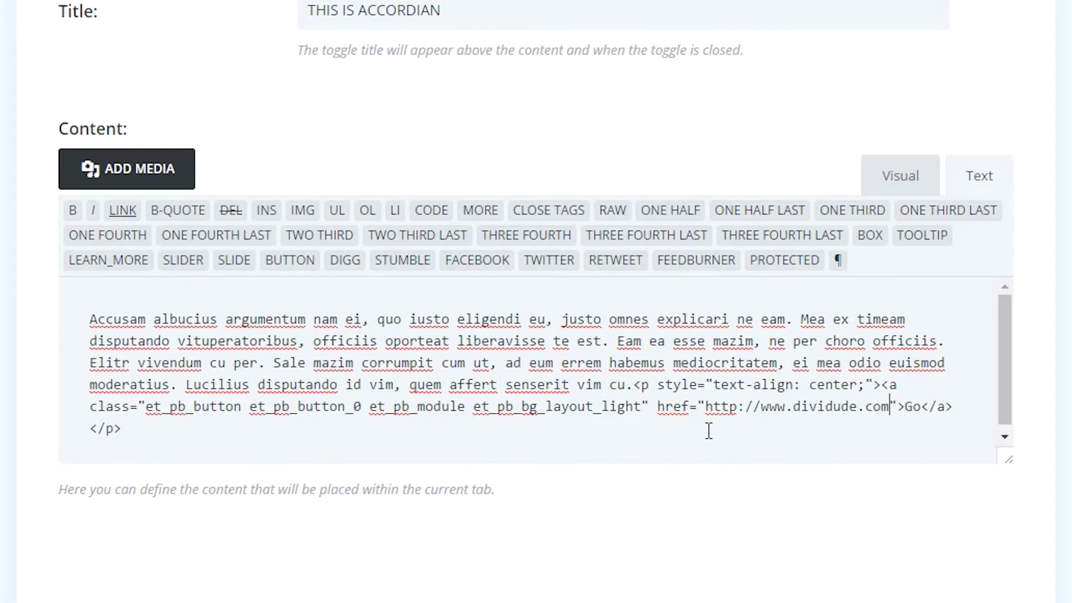
Save the second accordion item and the Accordion module
click(696, 550)
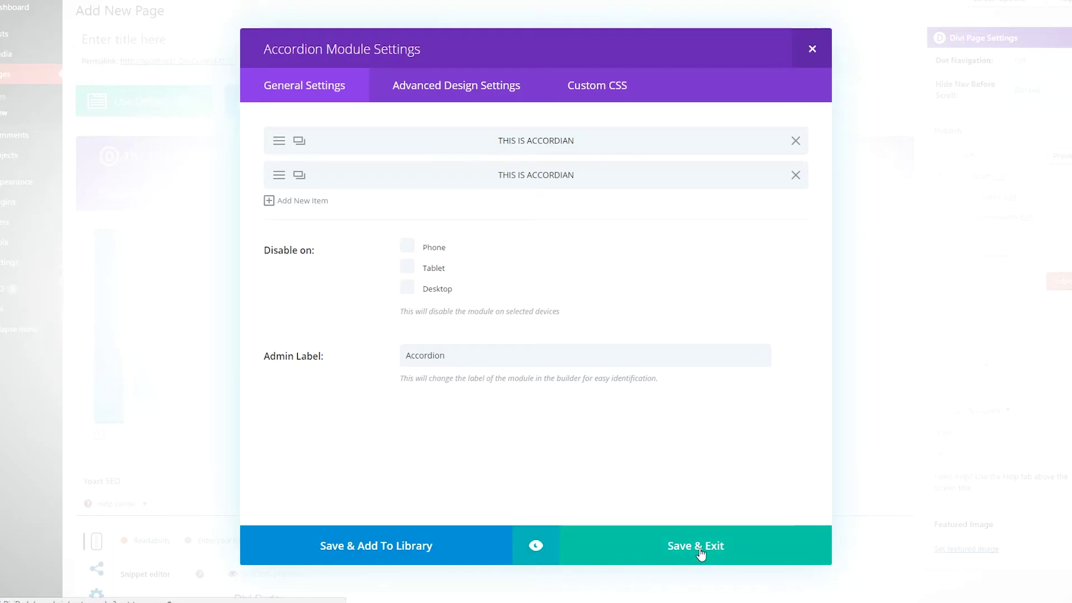
click(698, 547)
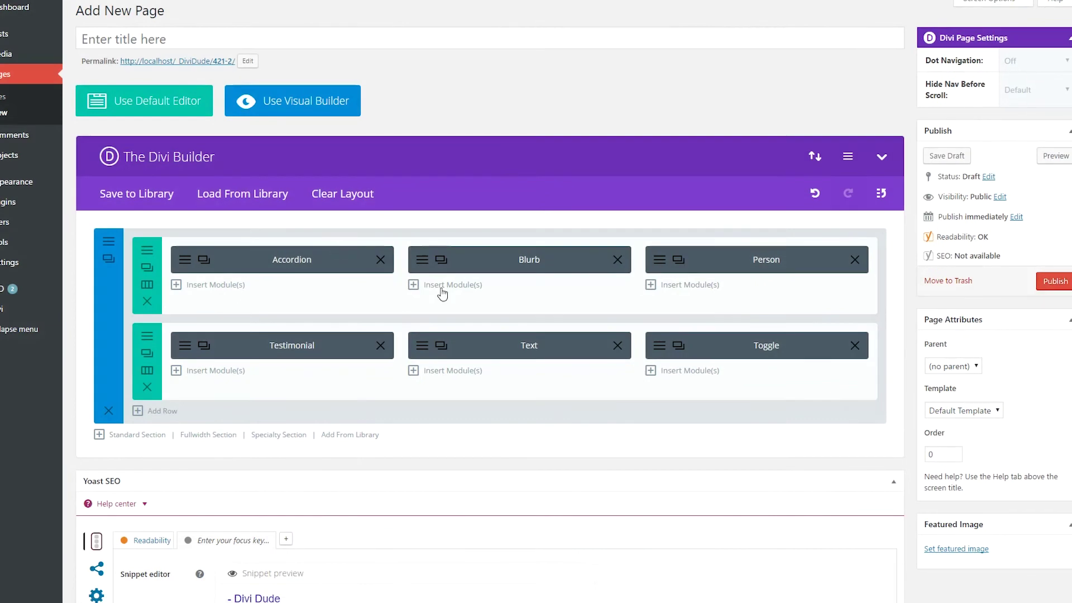
Paste the centered button code after the Blurb module's content text and label its button Learn More
click(423, 261)
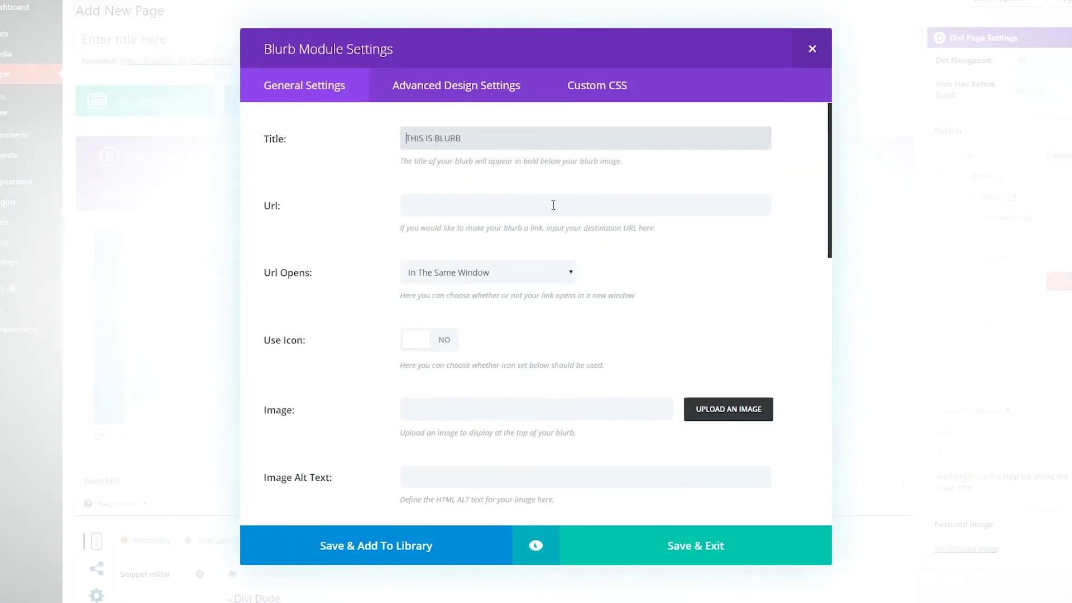
scroll(545, 262, down, 10)
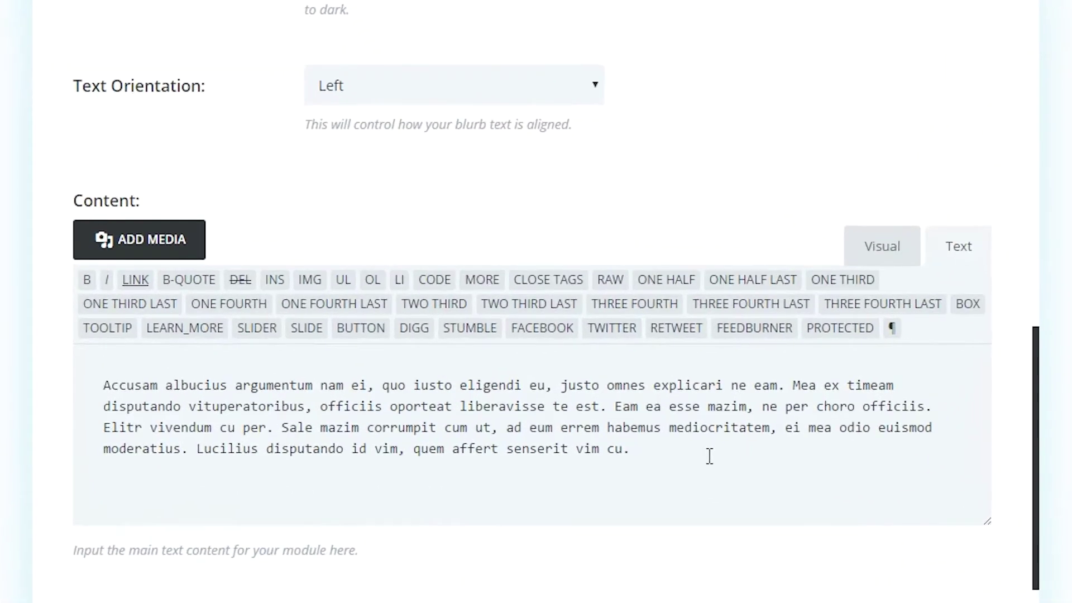
click(638, 394)
key(ctrl+v)
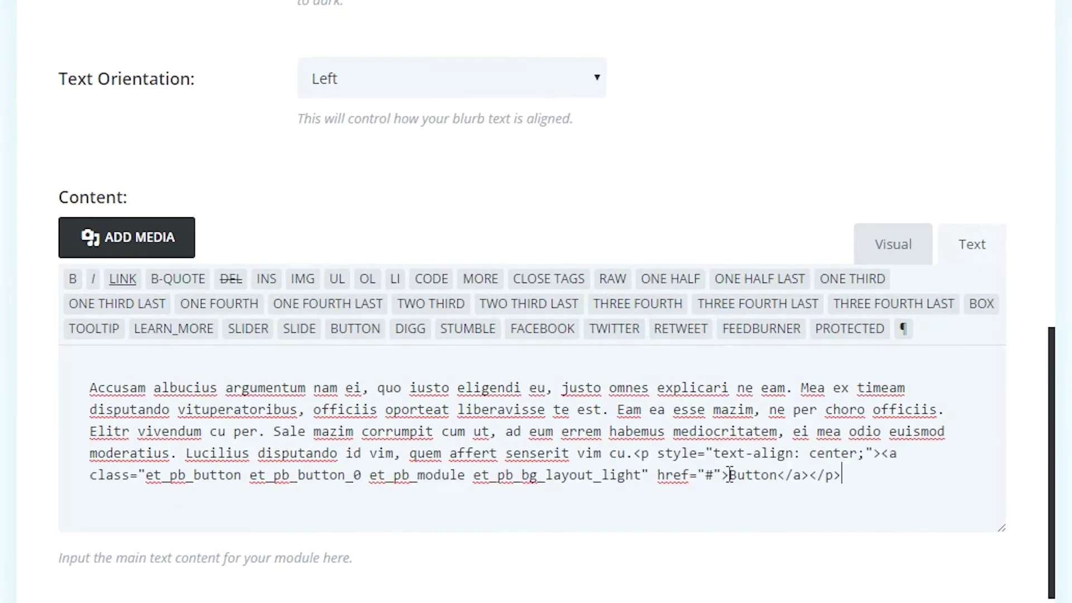
drag(706, 475, 717, 475)
double_click(753, 474)
text(Learn More)
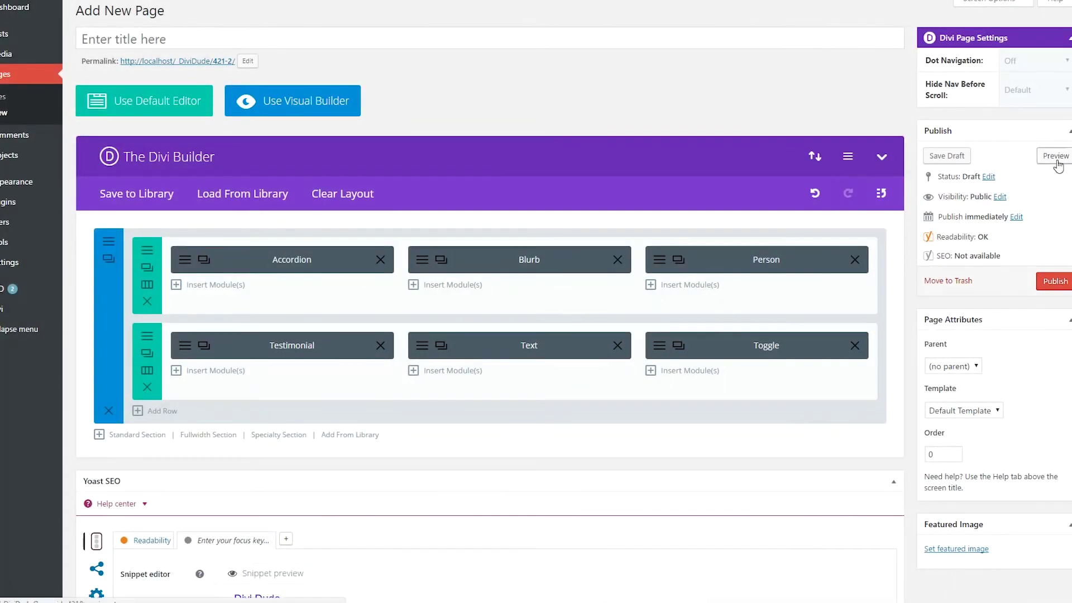
Preview the page and examine the buttons in all modules, expanding the Toggle to check its button
click(1056, 157)
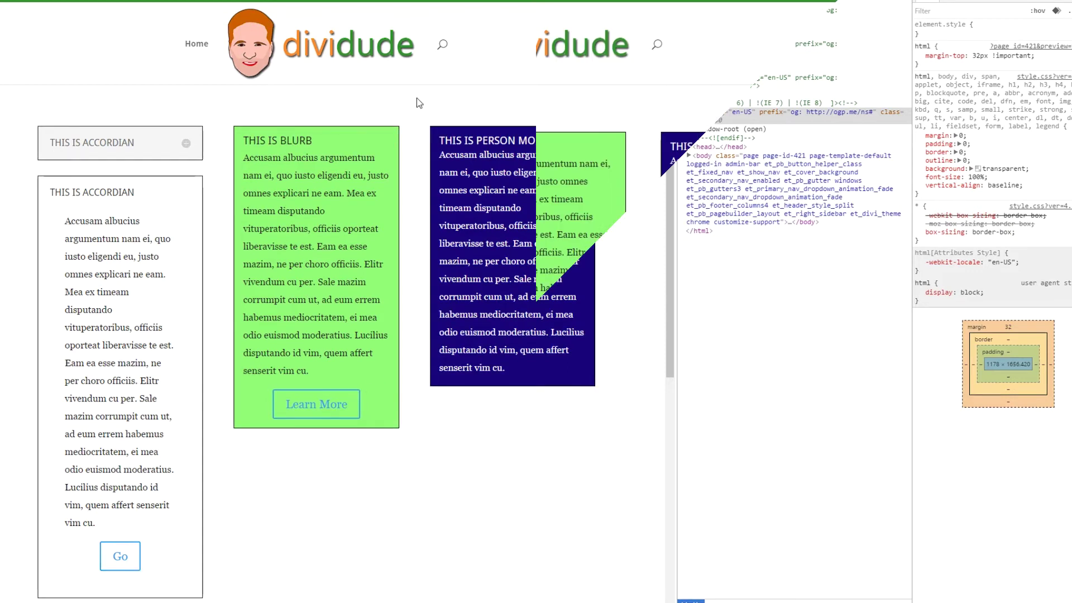
scroll(697, 532, down, 5)
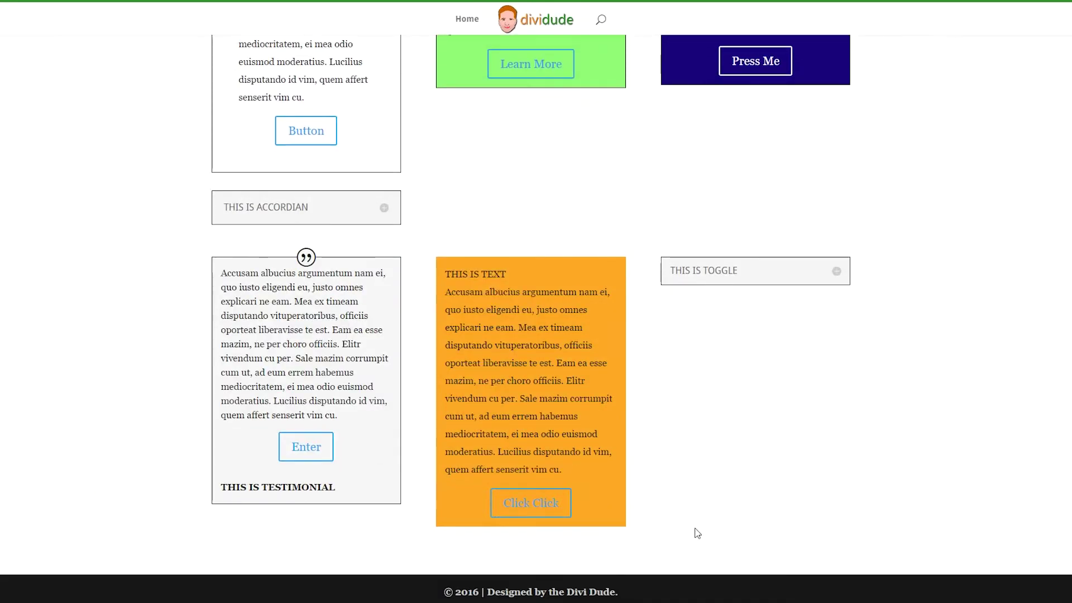
click(837, 273)
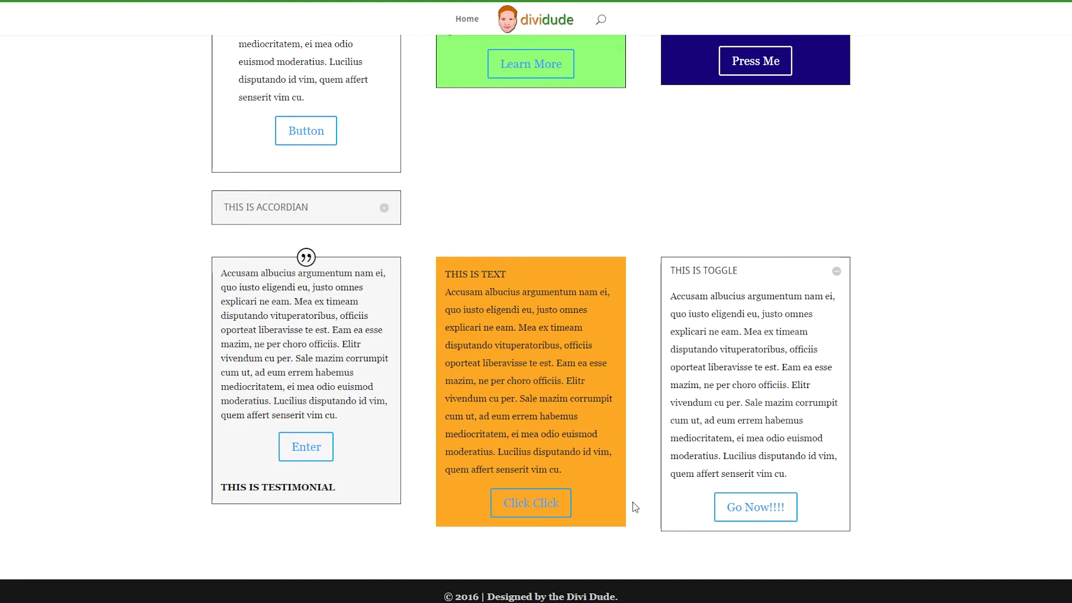
scroll(750, 190, up, 3)
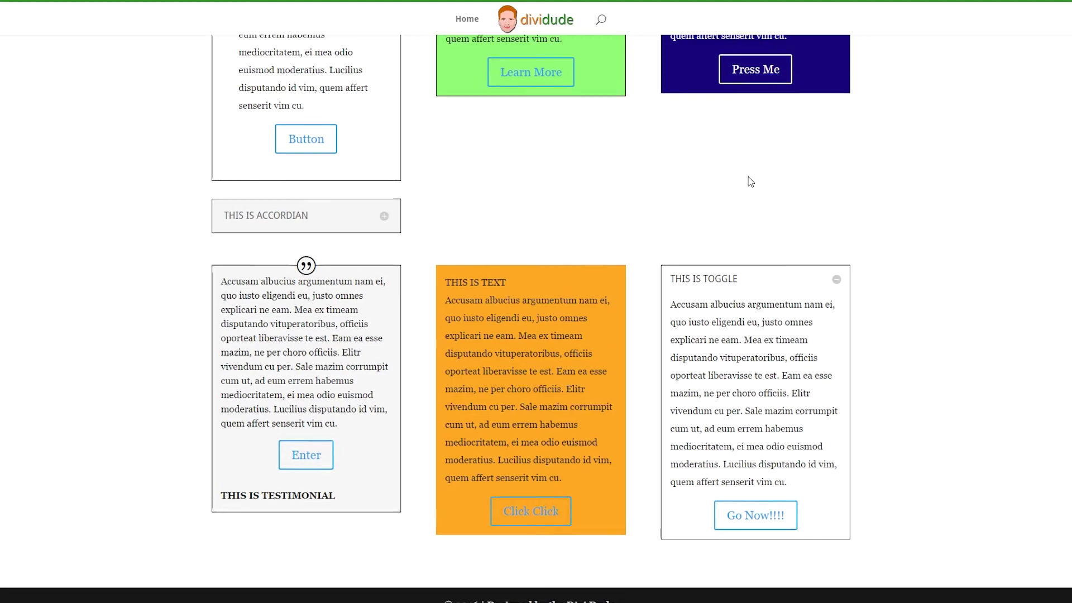
scroll(772, 352, up, 3)
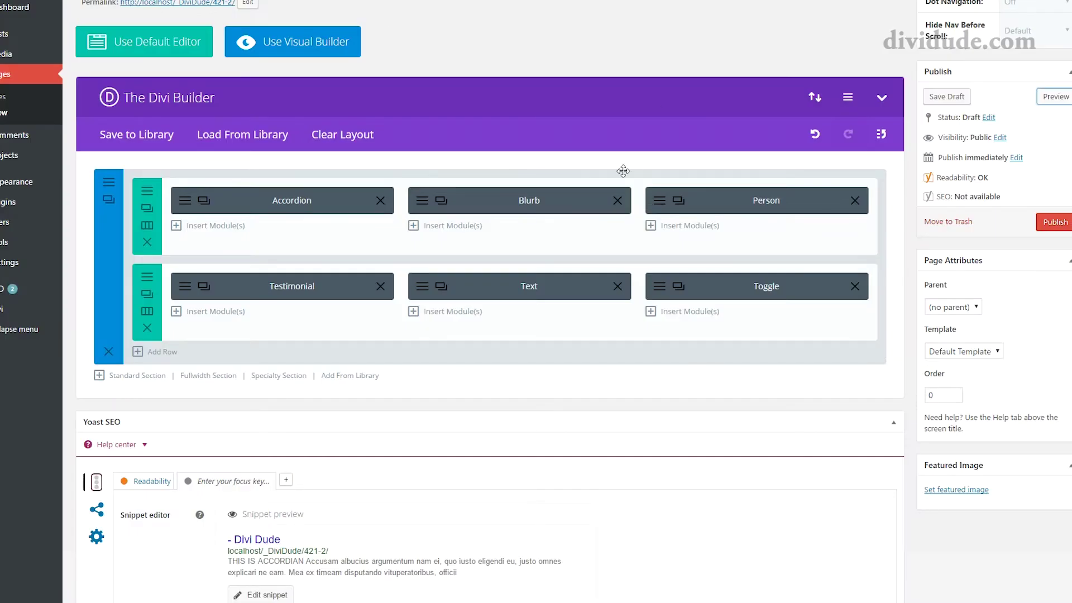
Open the Person module's settings and highlight the layout class in its Press Me button code
click(670, 201)
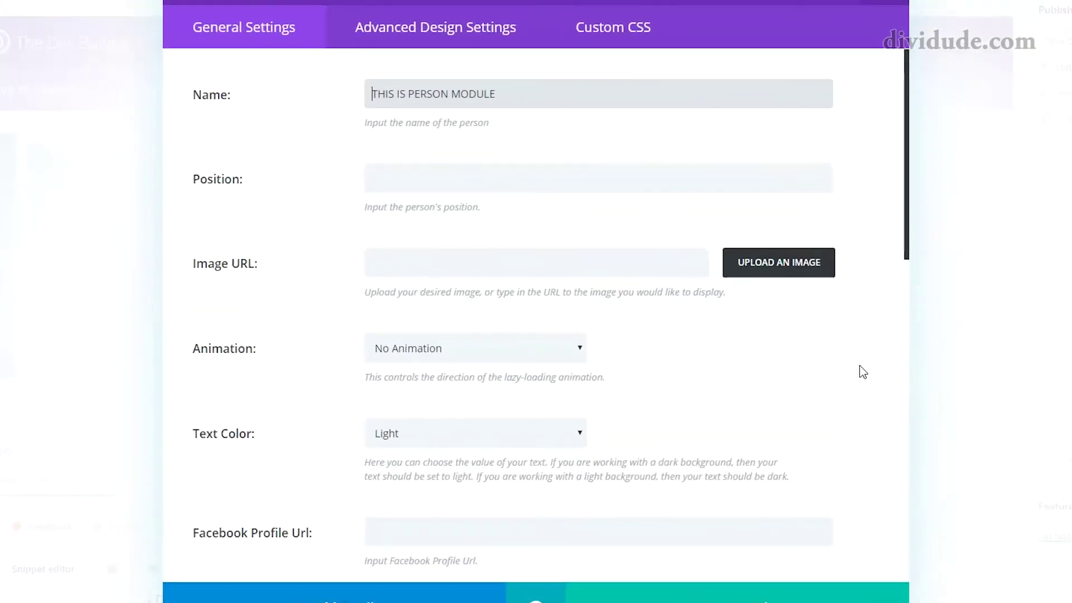
scroll(805, 360, down, 10)
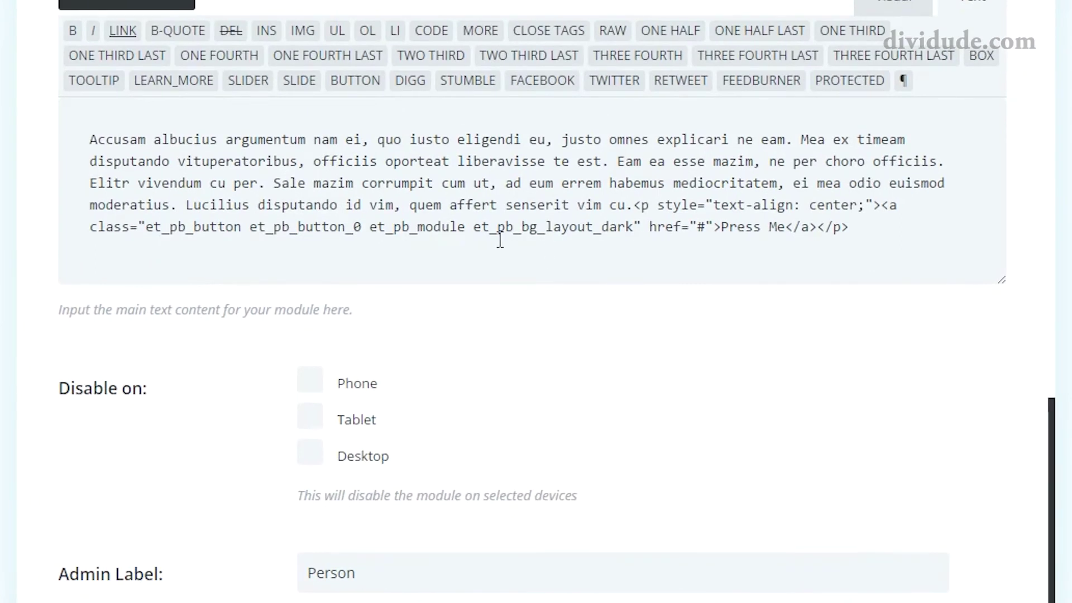
drag(473, 229, 637, 230)
click(628, 229)
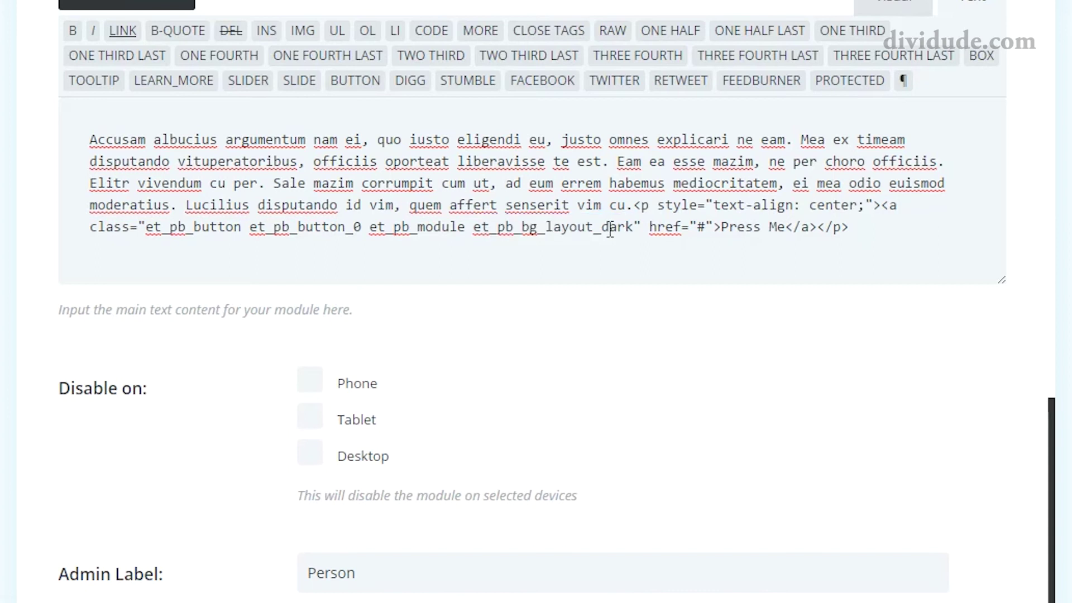
Try the light ending on the Press Me button's layout class and restore it to et_pb_bg_layout_dark
drag(603, 227, 635, 227)
text(light)
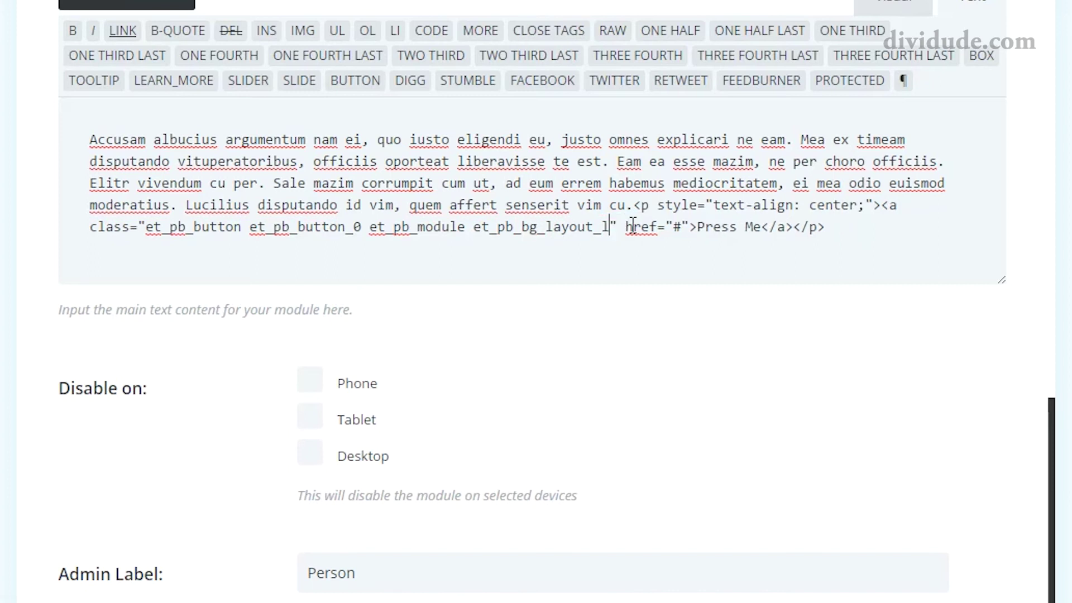
key(BackSpace)
key(BackSpace)
key(BackSpace)
key(BackSpace)
key(BackSpace)
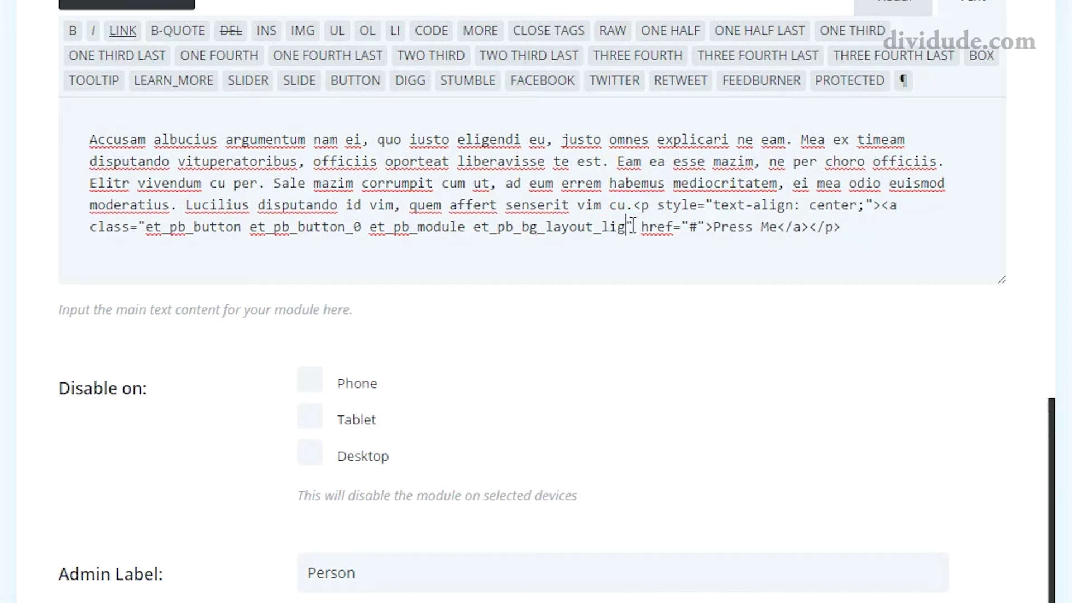
text(dark)
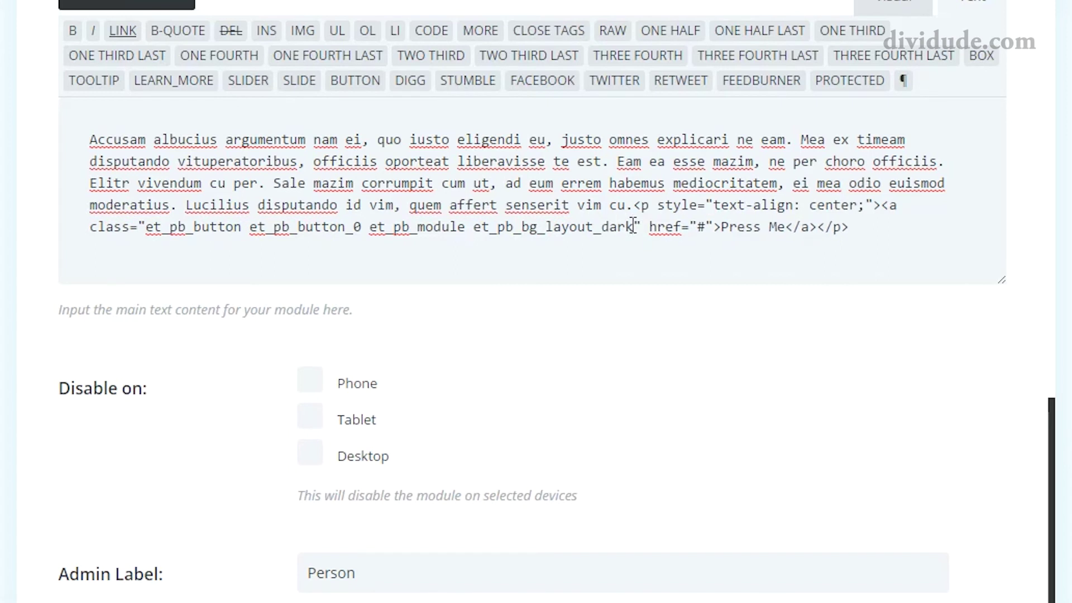
Change the Press Me button's layout class to et_pb_bg_layout_yellow and copy the class name
click(643, 226)
key(Right)
key(Right)
drag(600, 226, 637, 226)
text(yer)
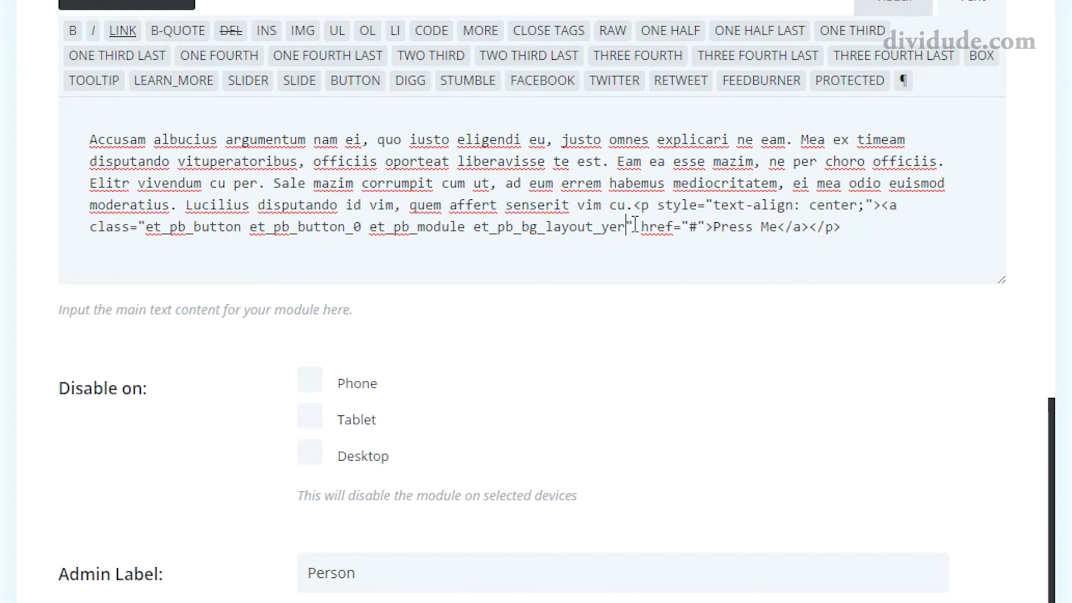
text(low)
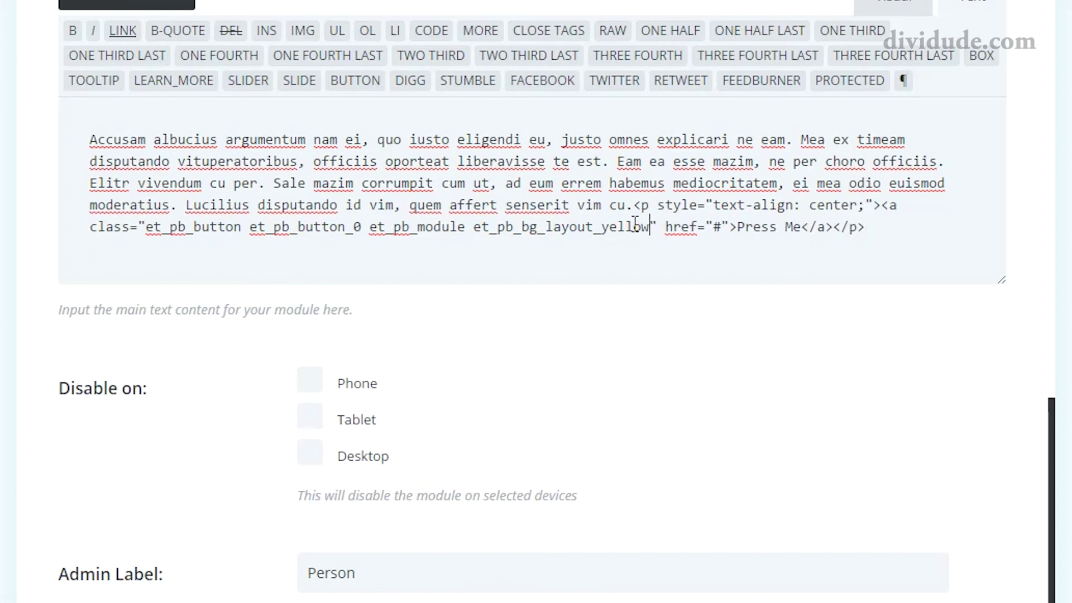
drag(474, 227, 651, 230)
key(ctrl+c)
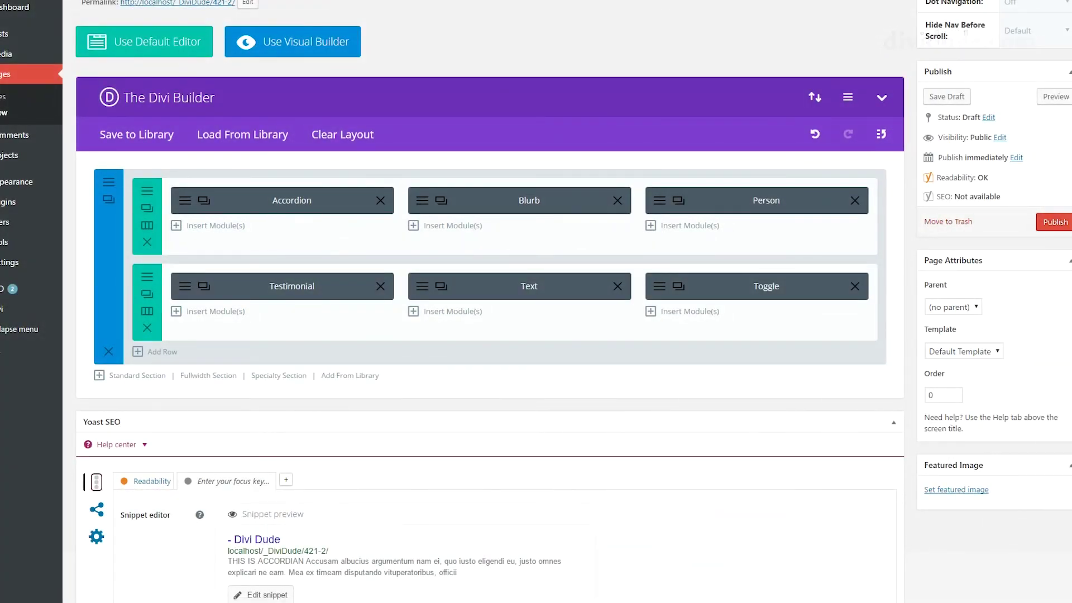
Open the Divi Theme Options in a new browser tab and switch to it
mouse_move(28, 309)
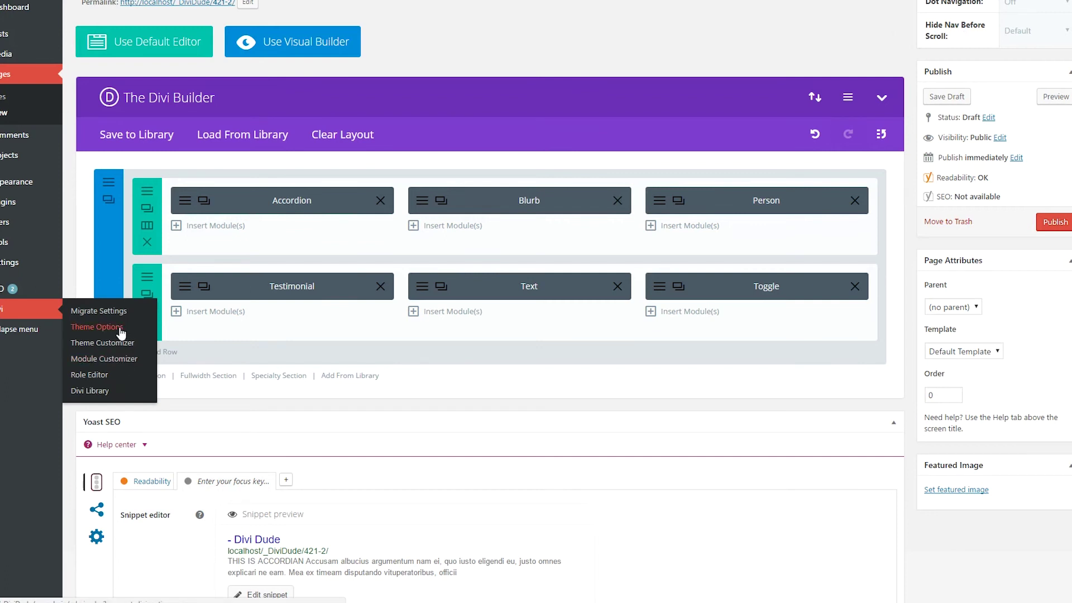
mouse_move(28, 182)
right_click(95, 329)
click(141, 337)
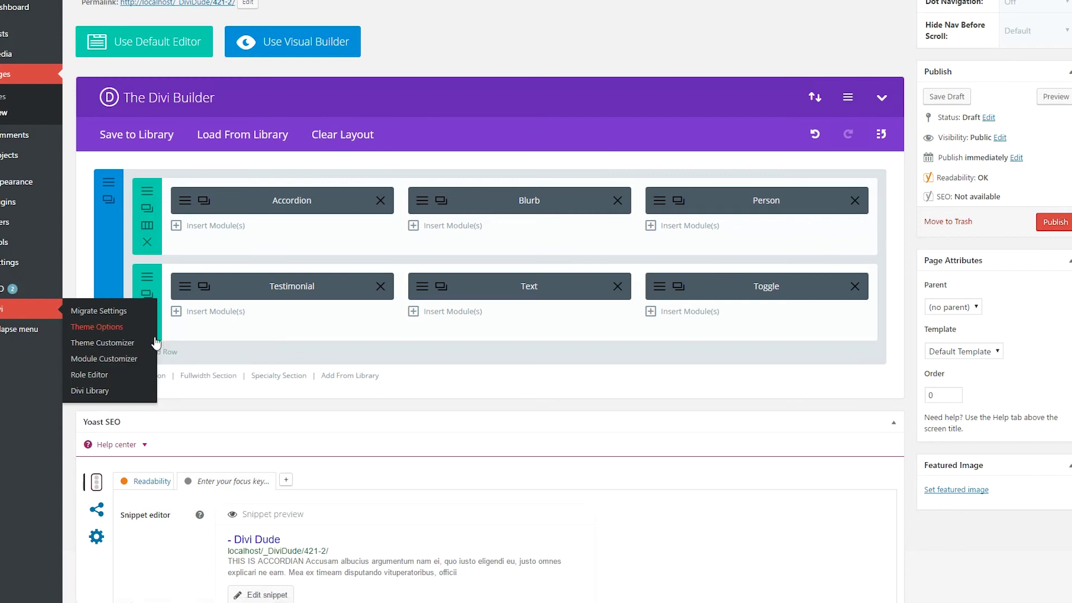
key(ctrl+Tab)
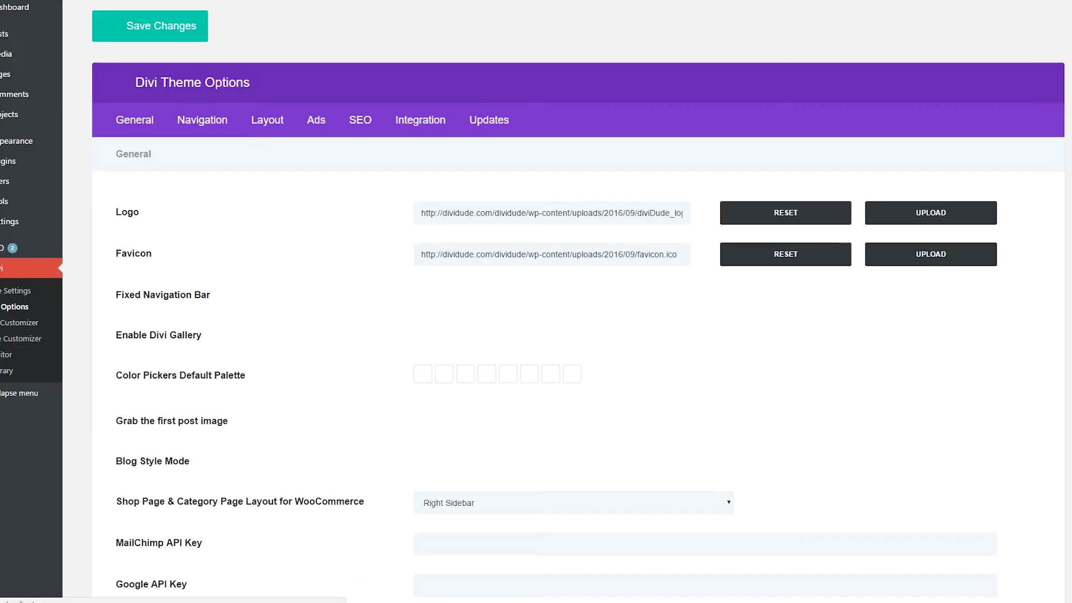
Enlarge the Custom CSS field and add an empty rule for the copied class, .et_pb_bg_layout_yellow
scroll(449, 403, down, 20)
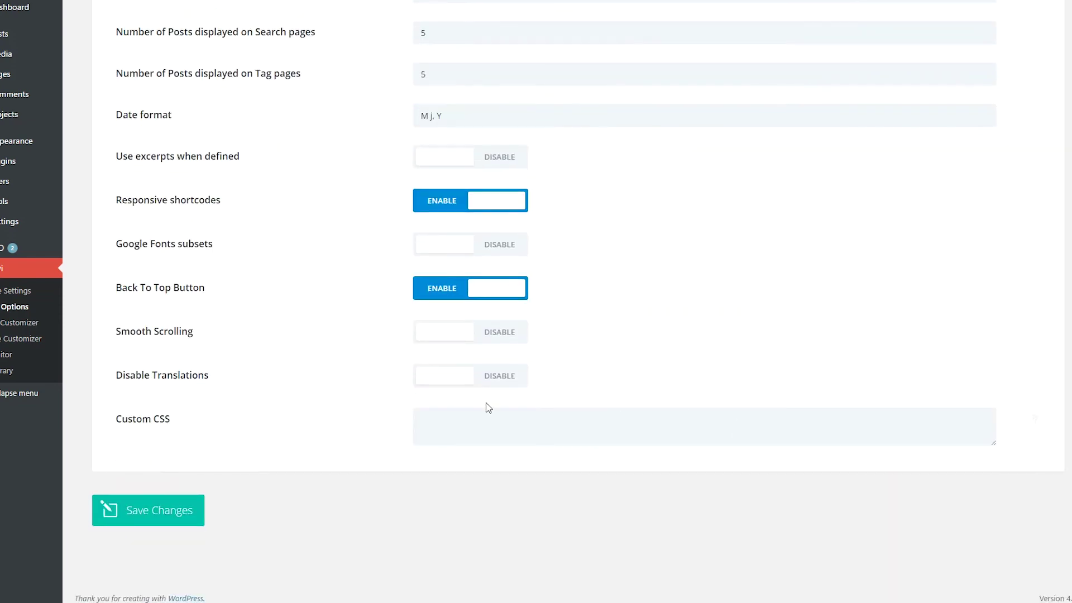
drag(994, 445, 1000, 559)
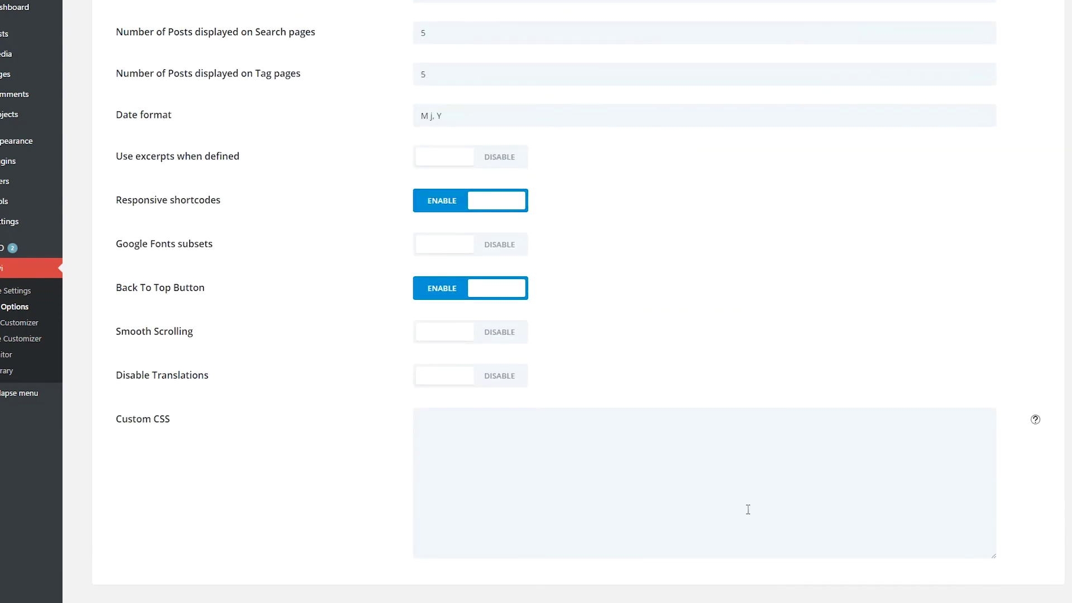
click(433, 420)
key(ctrl+v)
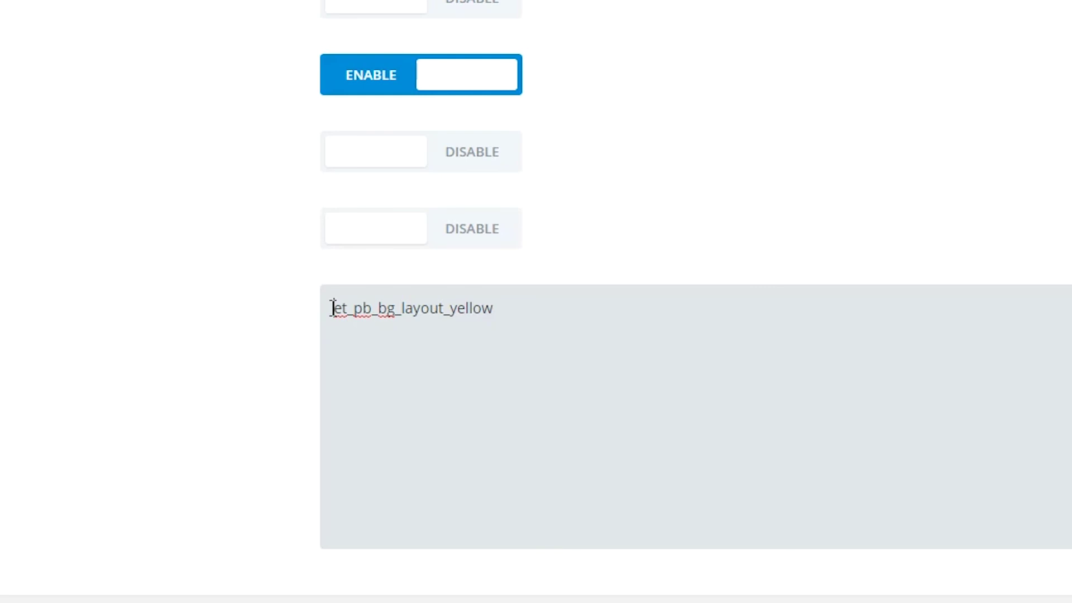
text(.)
click(546, 312)
text({})
key(Left)
key(Return)
key(Return)
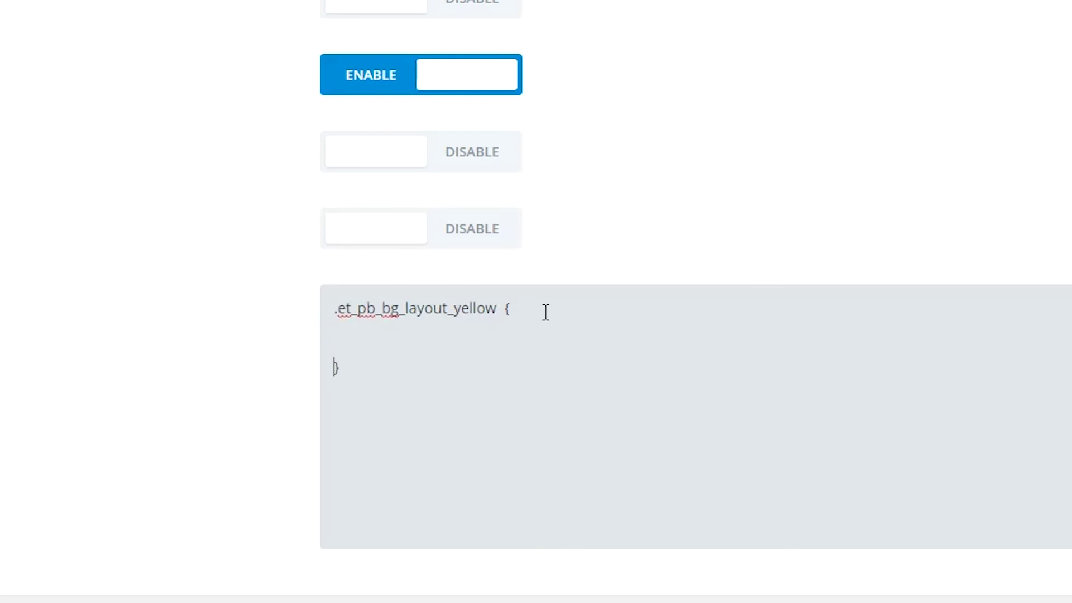
Add color: #ffd000 !important; to the .et_pb_bg_layout_yellow rule and save the theme options
text(color)
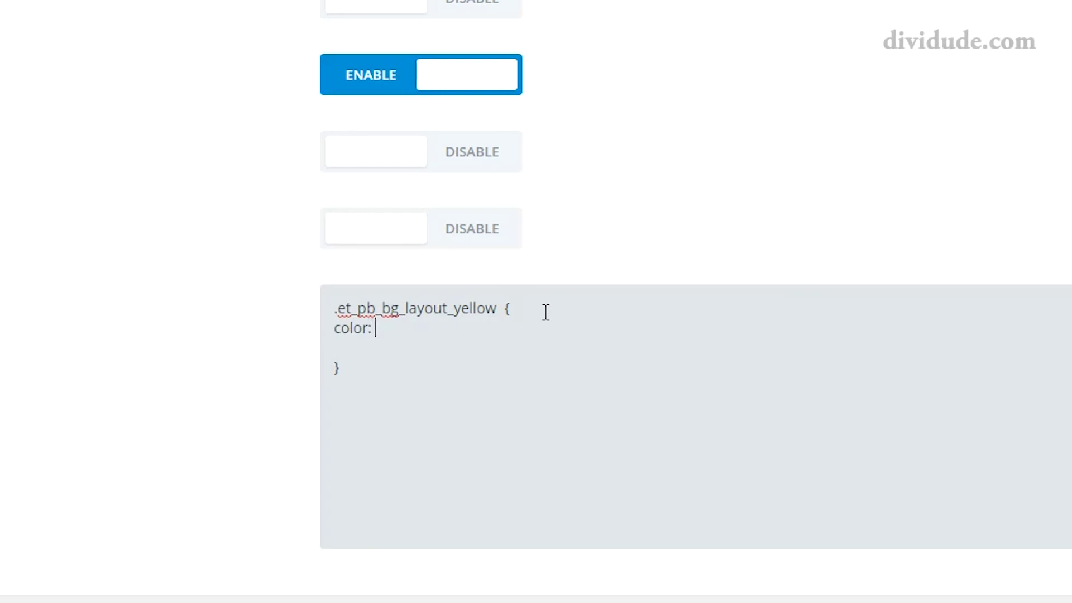
text(: #ffd000)
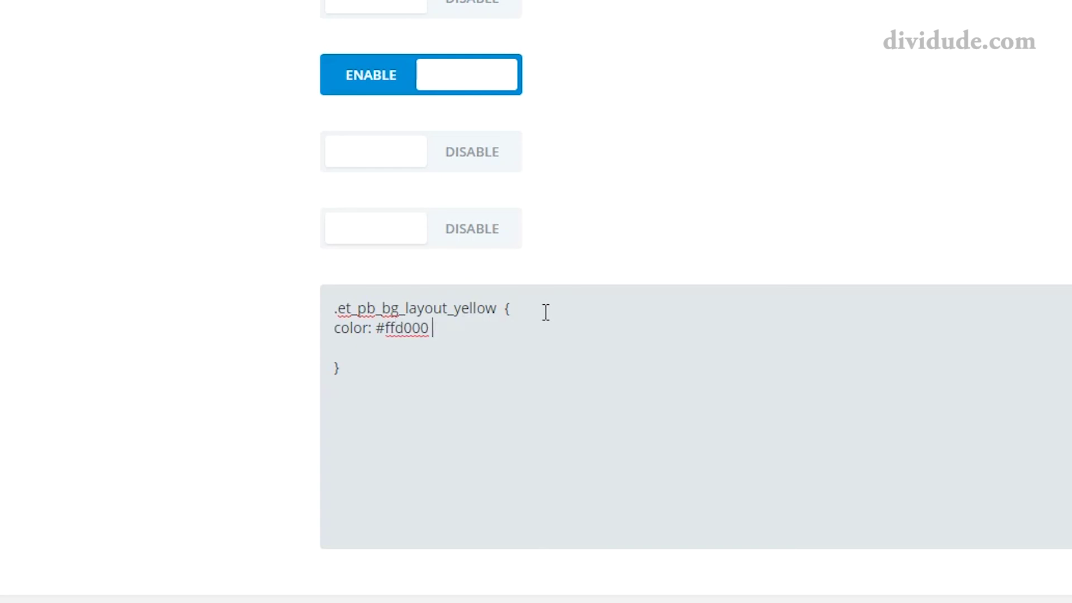
text( !important;)
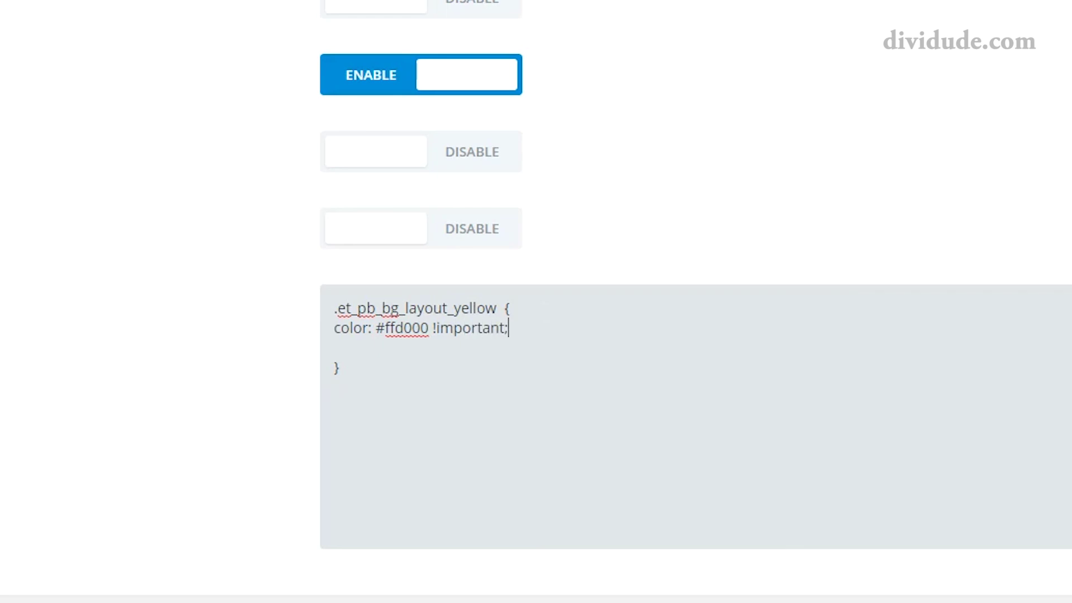
key(ctrl+s)
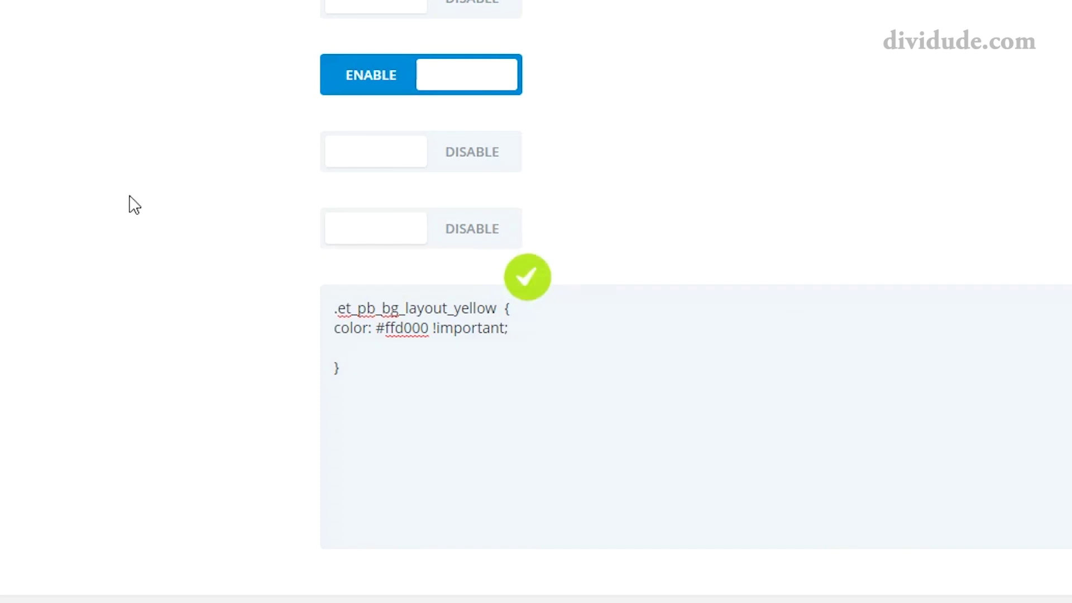